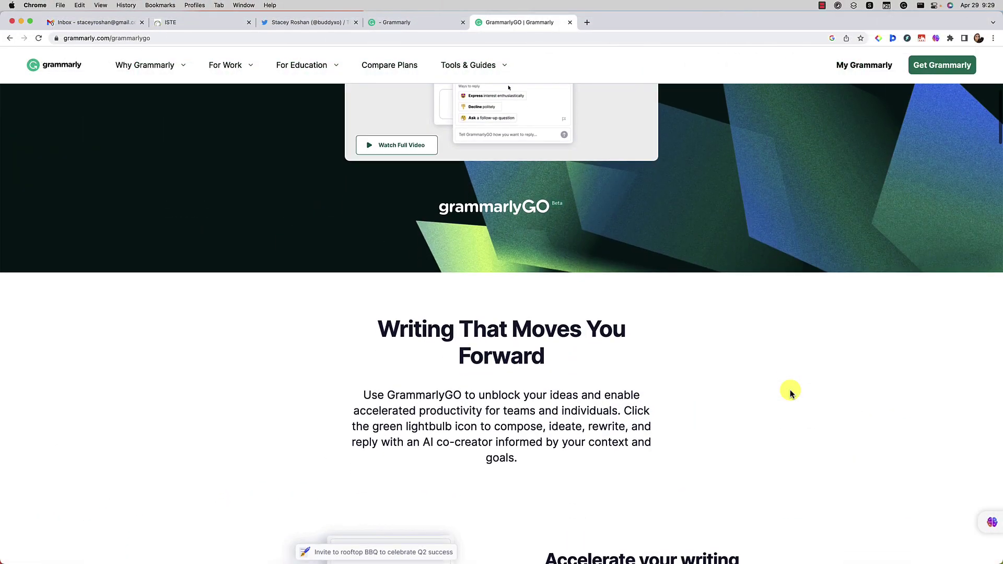
# Step: Review the GrammarlyGO page's sections on drafting, rewriting, voice, idea generation, email replies and plans
pyautogui.scroll(-3, 790, 393)
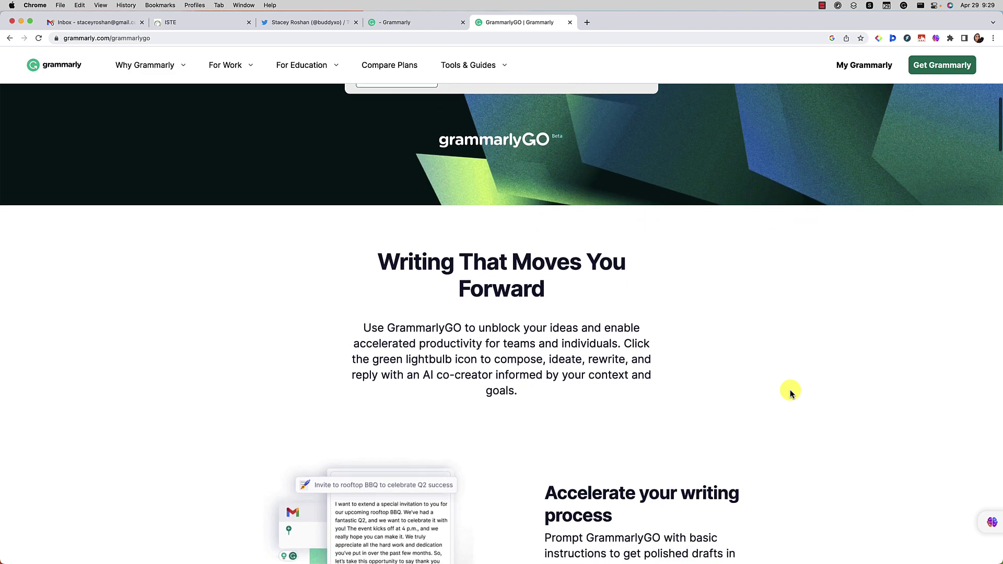
pyautogui.scroll(-3, 789, 393)
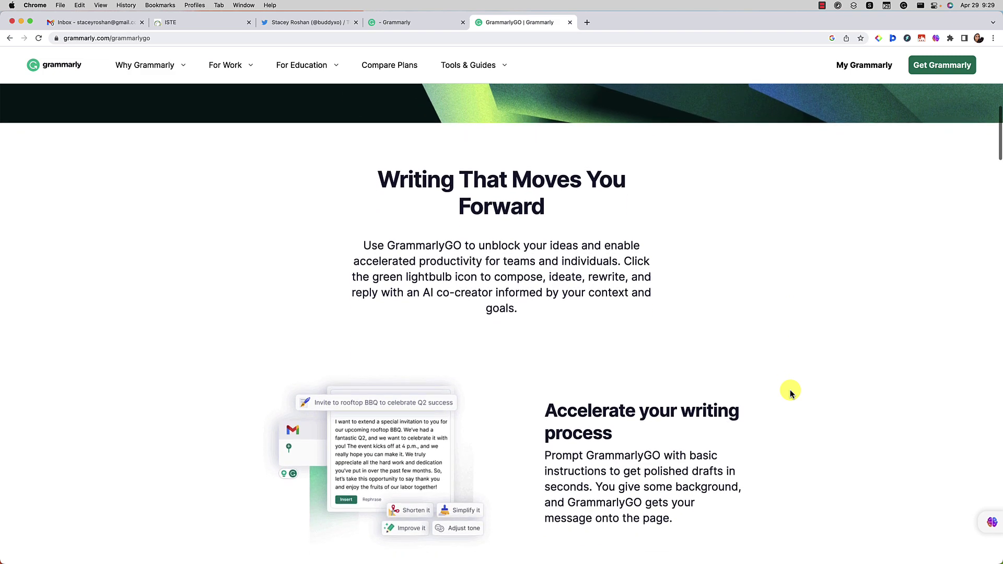
pyautogui.scroll(-6, 789, 393)
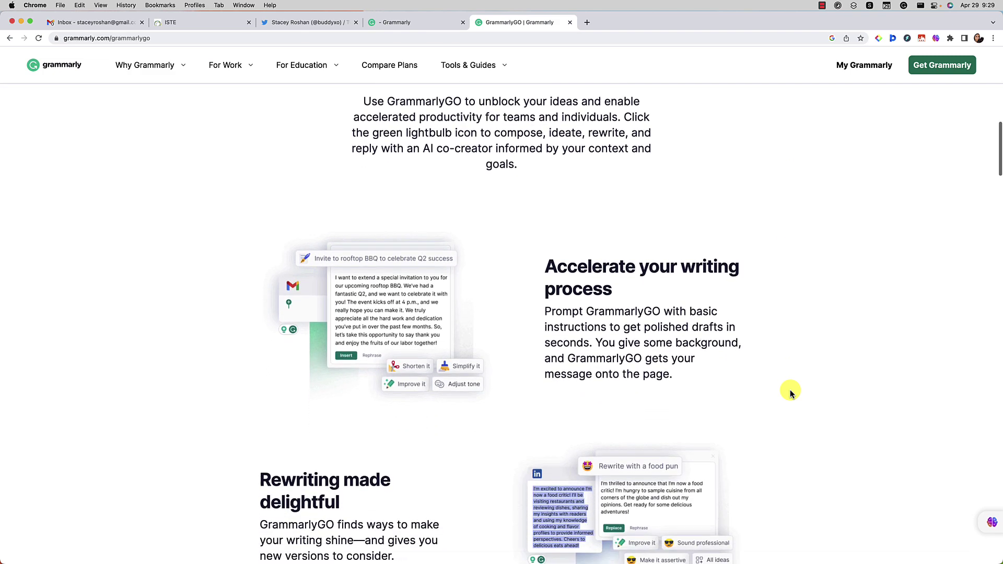
pyautogui.scroll(-4, 790, 393)
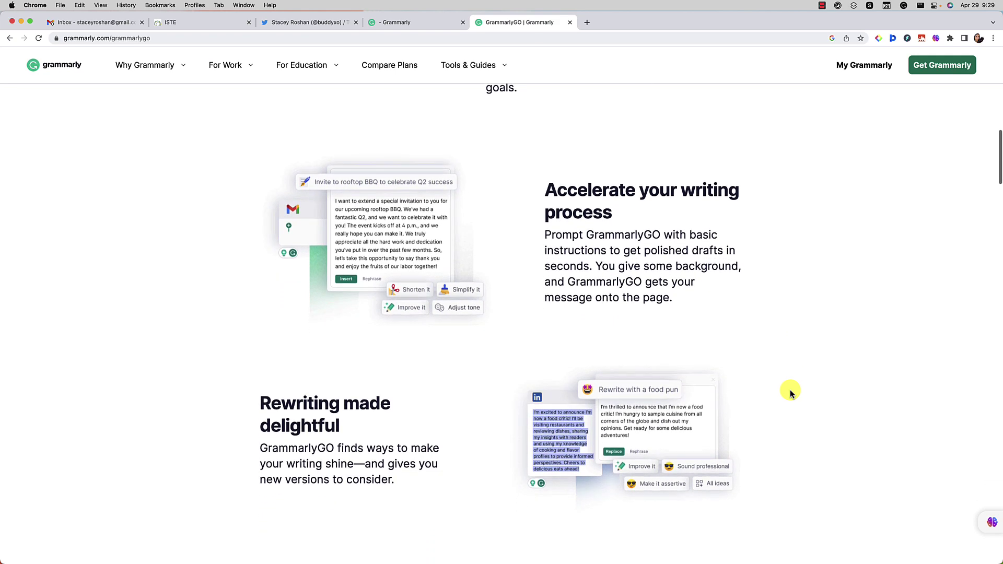
pyautogui.scroll(-9, 790, 393)
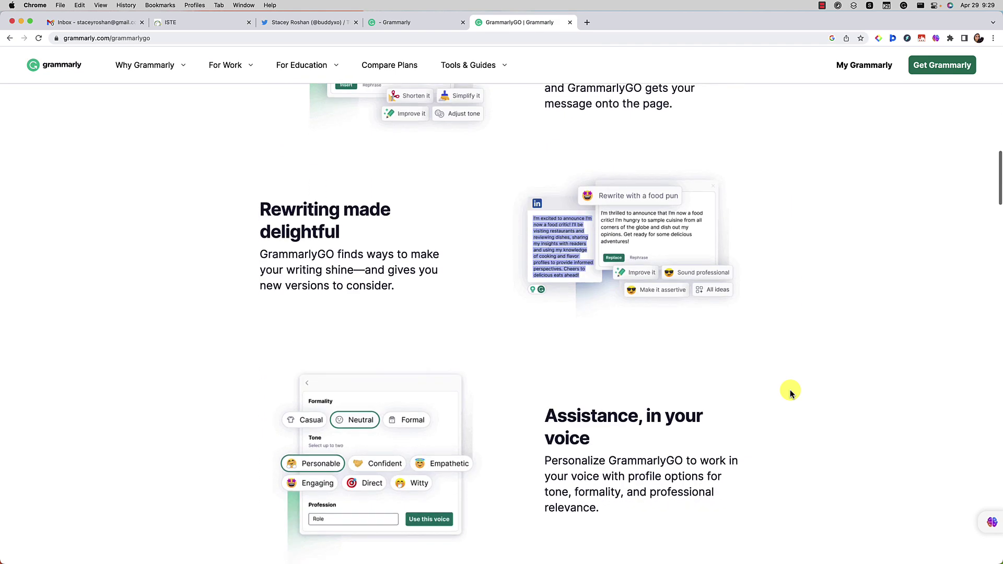
pyautogui.scroll(-5, 789, 392)
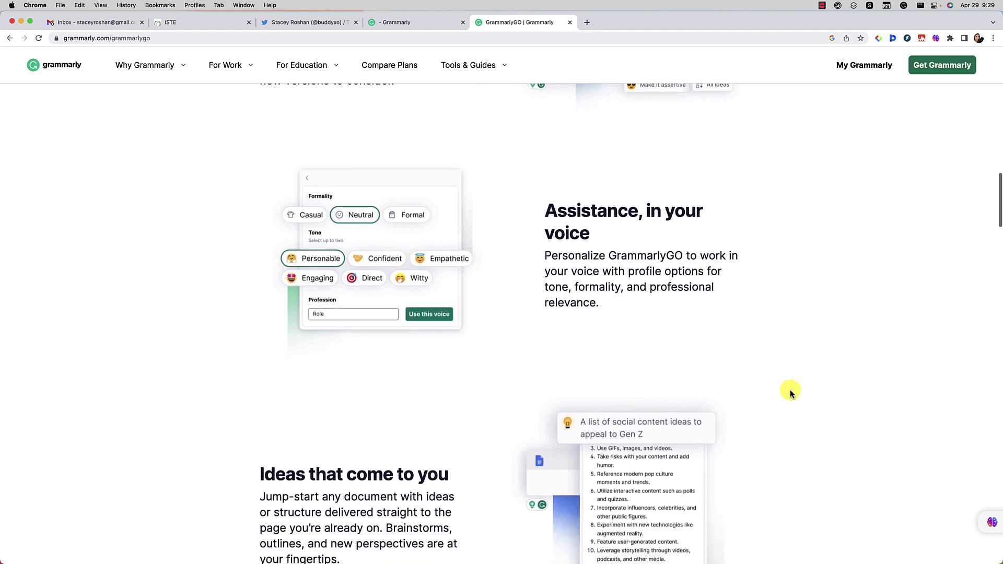
pyautogui.scroll(-3, 790, 393)
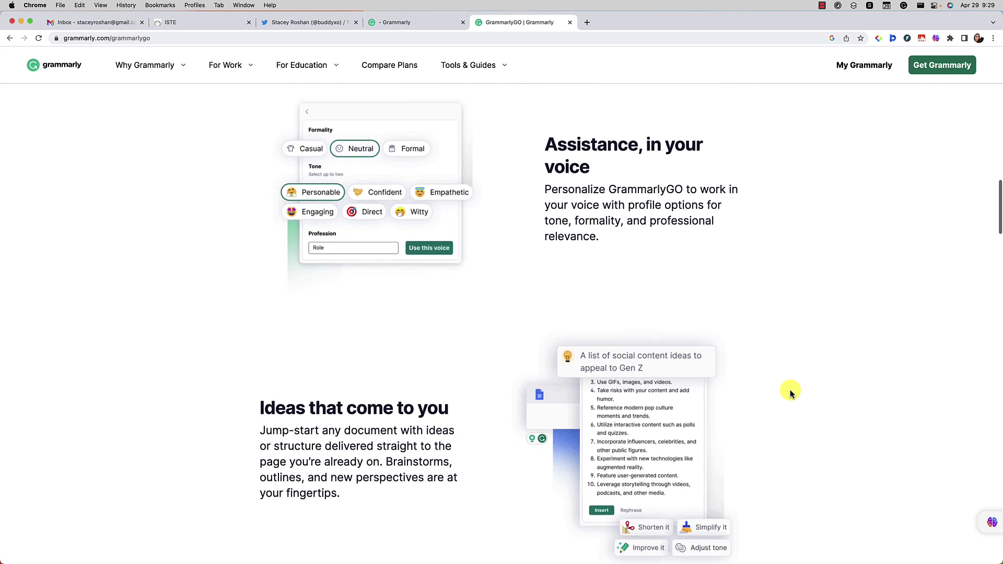
pyautogui.scroll(-3, 790, 393)
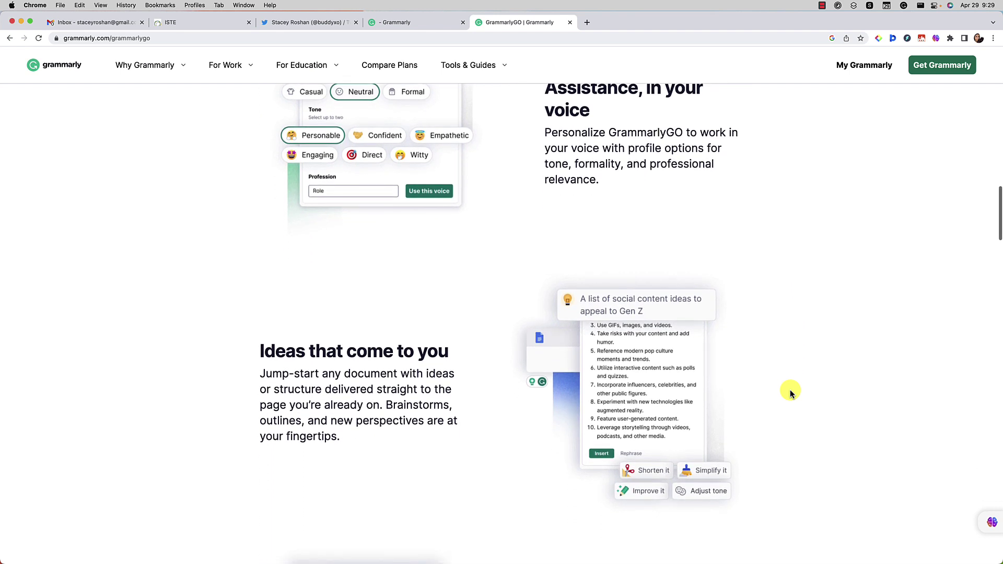
pyautogui.scroll(-3, 789, 392)
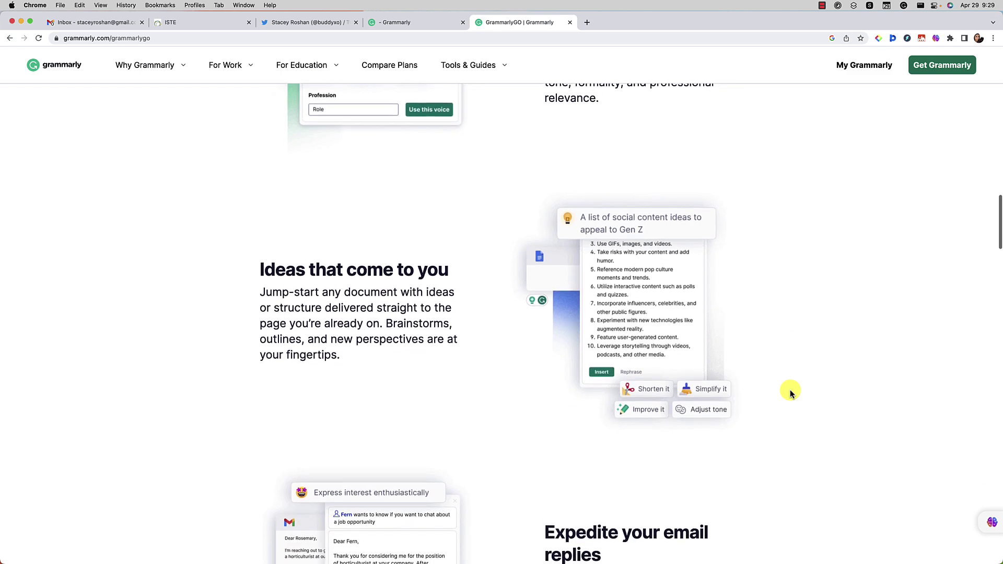
pyautogui.scroll(-5, 789, 393)
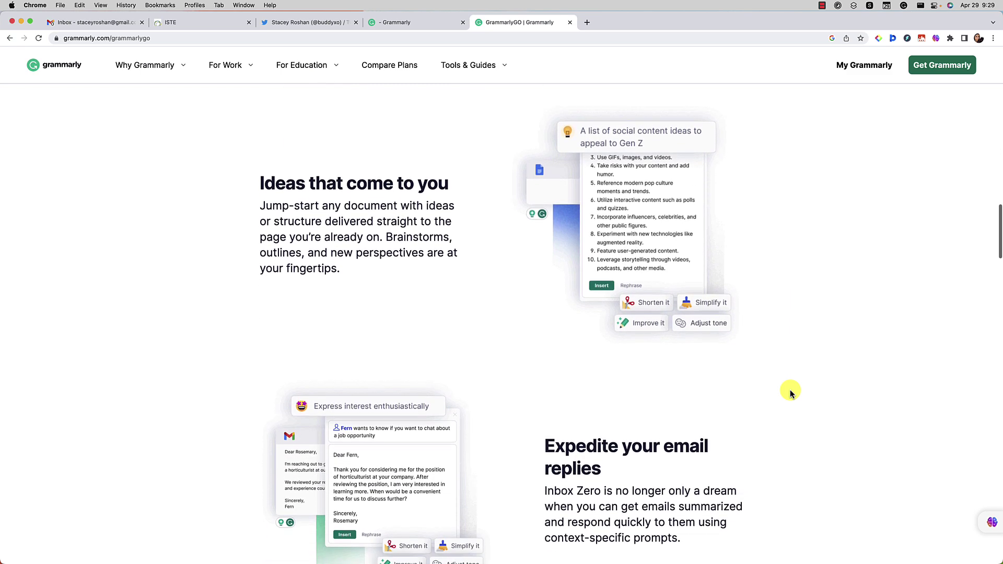
pyautogui.scroll(-8, 790, 393)
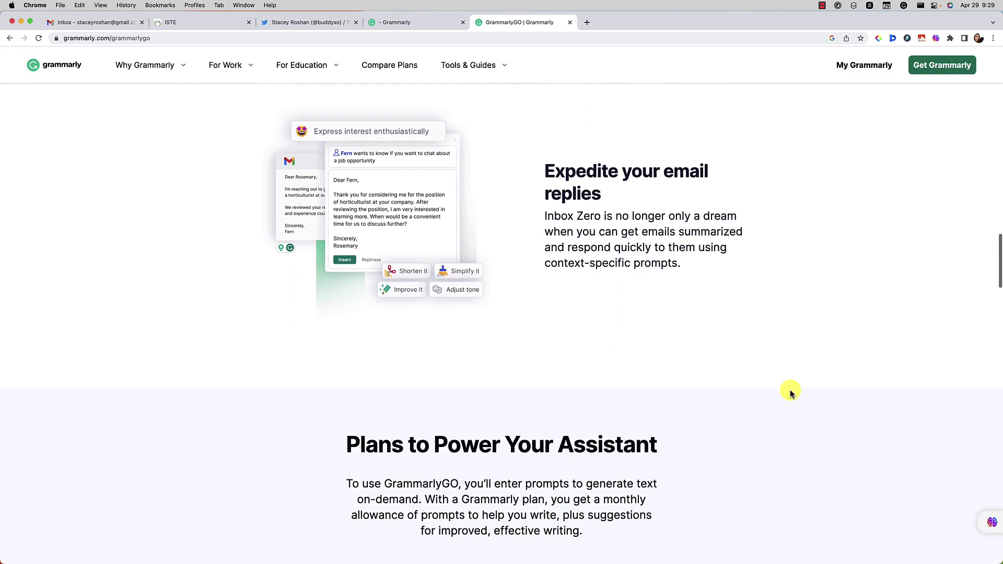
pyautogui.scroll(-4, 790, 393)
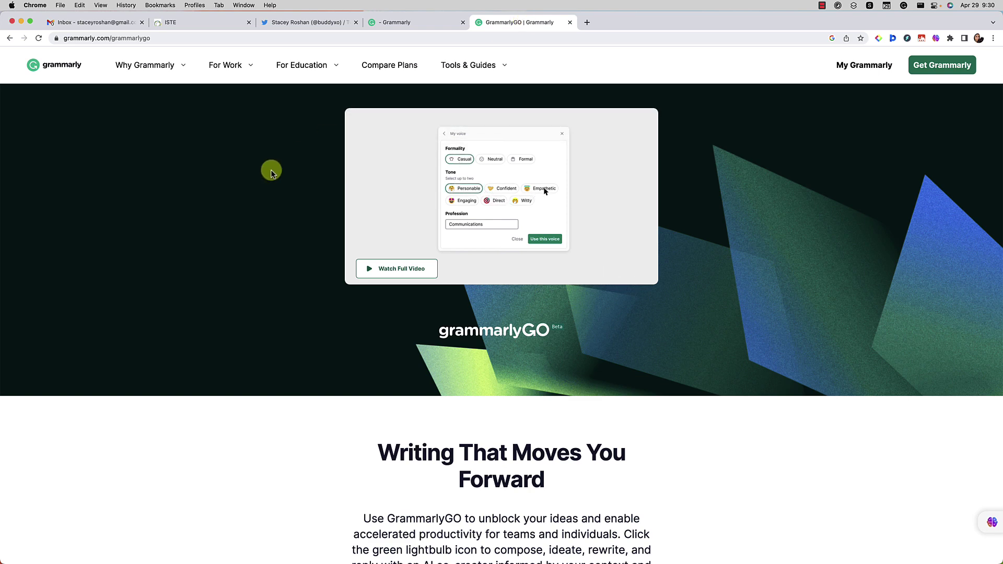
pyautogui.scroll(-1, 272, 173)
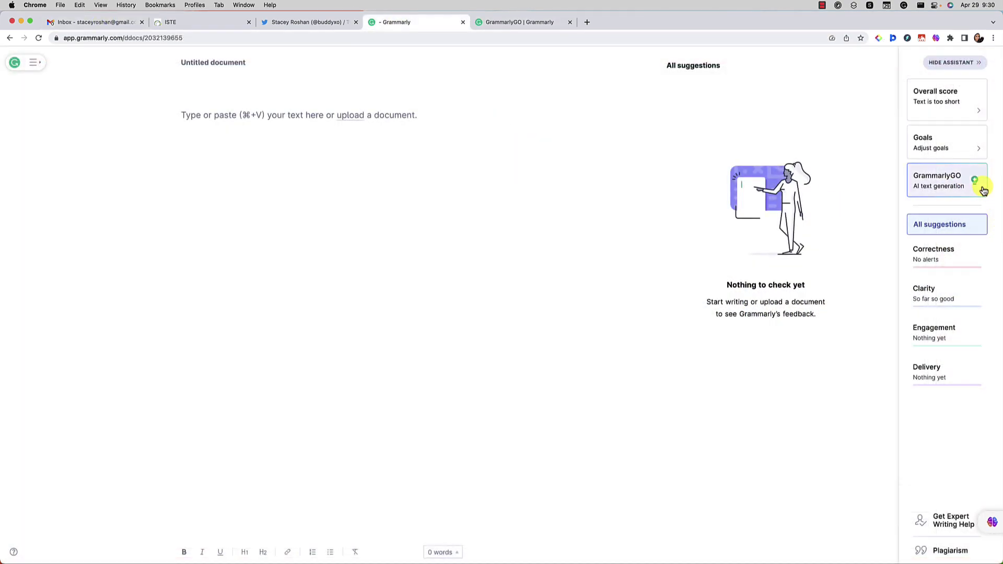
# Step: View the GrammarlyGO assistant in the untitled Grammarly document and return to the GrammarlyGO web page
pyautogui.click(982, 188)
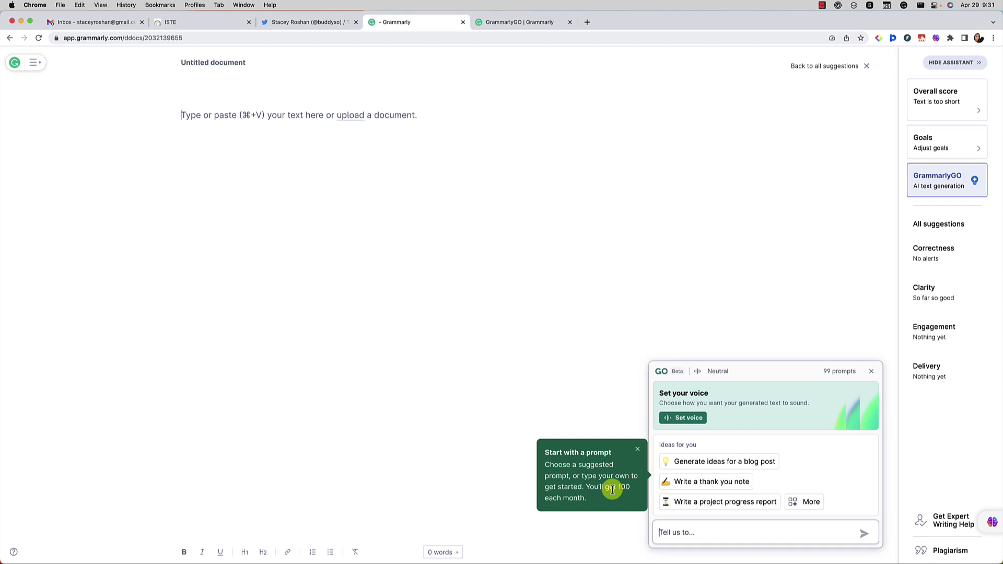
pyautogui.click(543, 22)
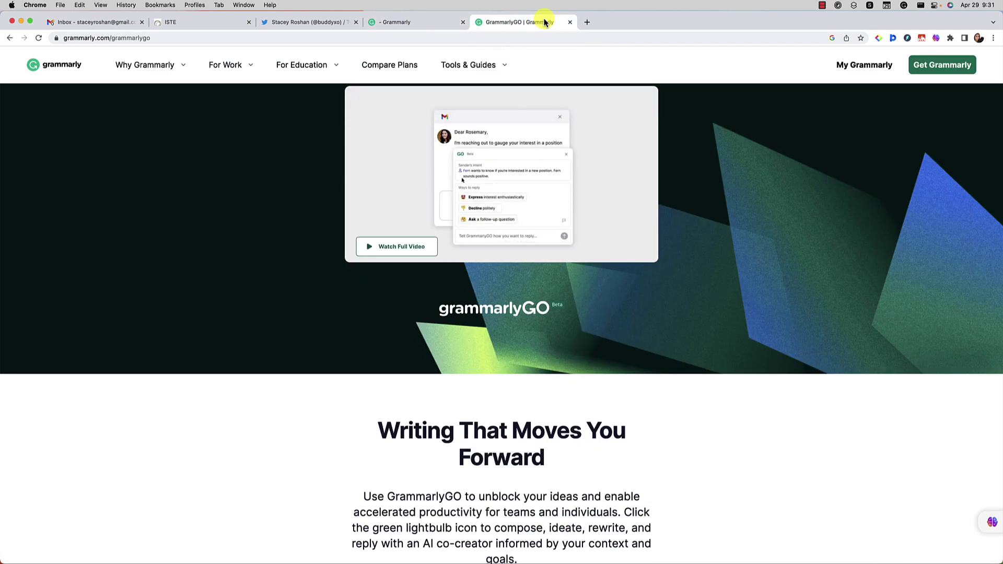
# Step: Check the browser's installed extensions and the Grammarly desktop app's system menu
pyautogui.click(951, 39)
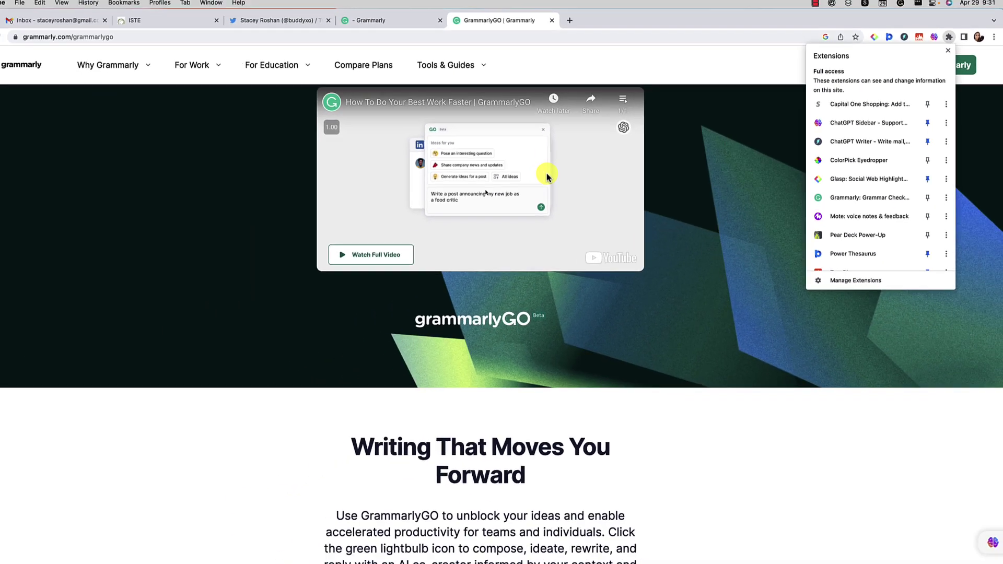
pyautogui.click(904, 6)
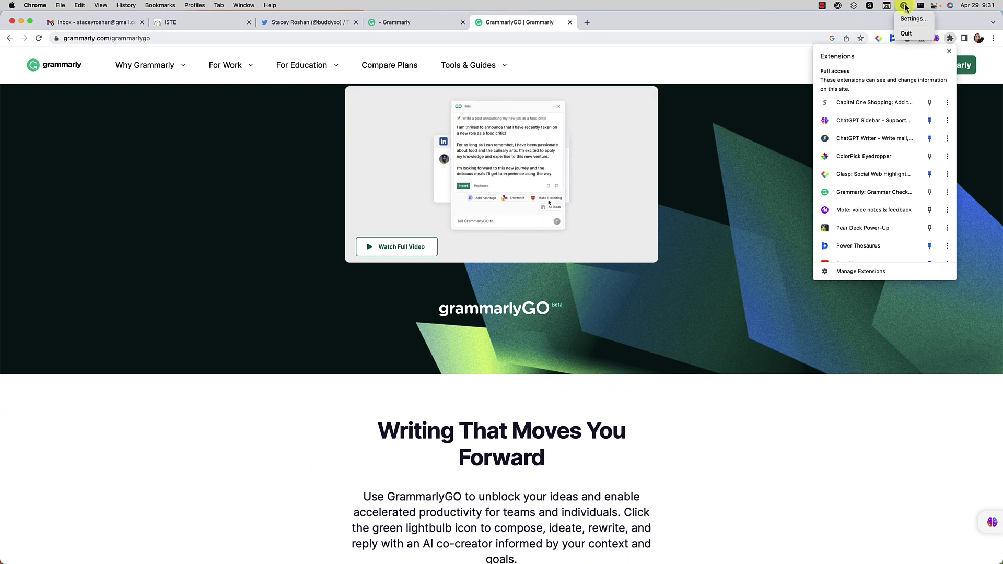
pyautogui.click(746, 93)
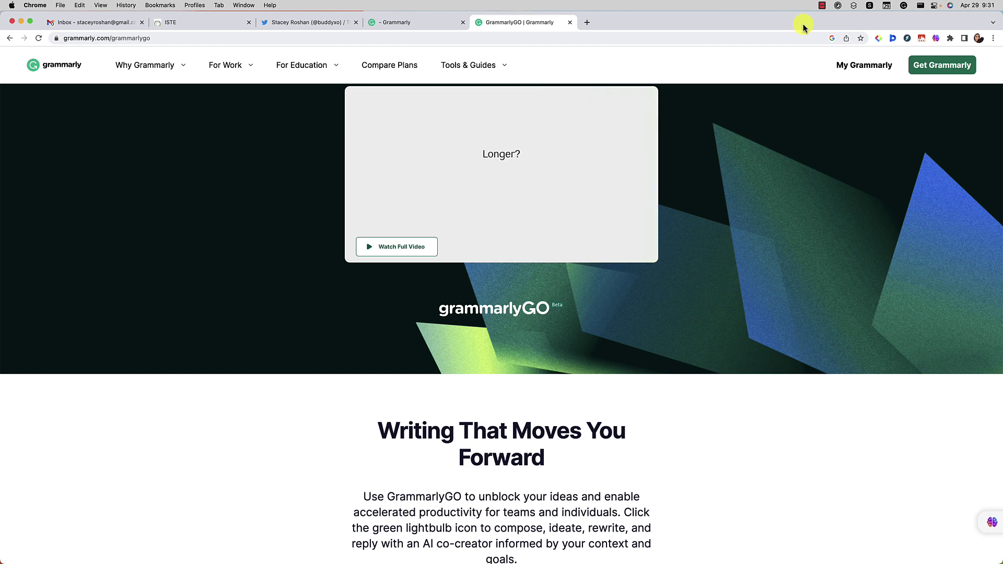
pyautogui.click(903, 6)
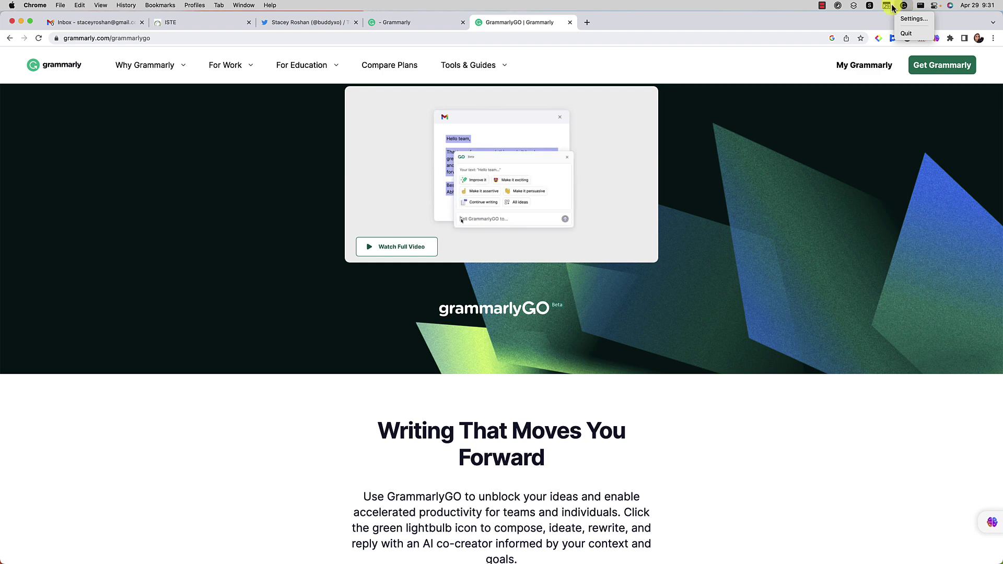
pyautogui.click(612, 29)
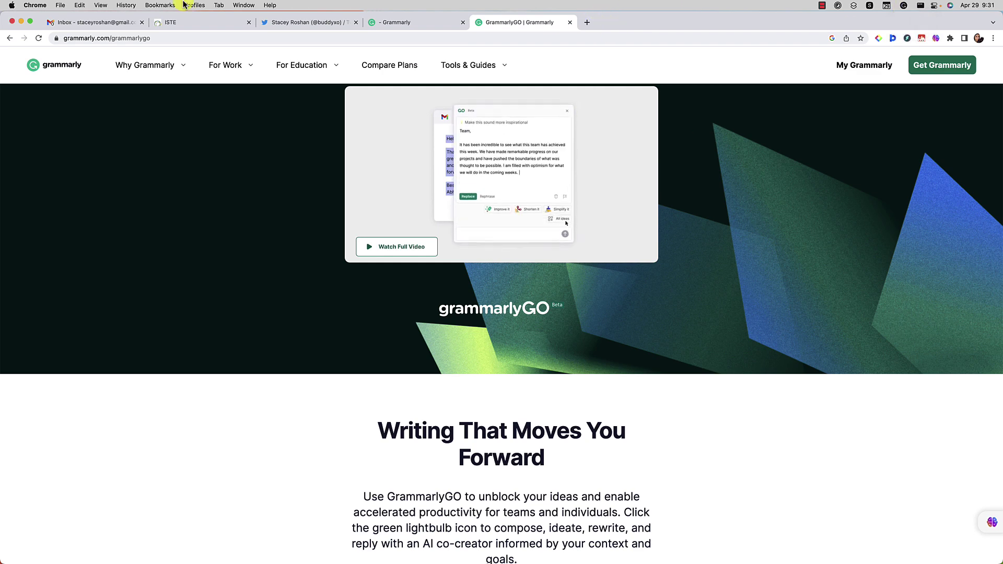
# Step: Switch to Gmail, open the "Request for feedback" draft and view Grammarly's inline options for the words "strongly with me."
pyautogui.click(82, 21)
pyautogui.click(279, 259)
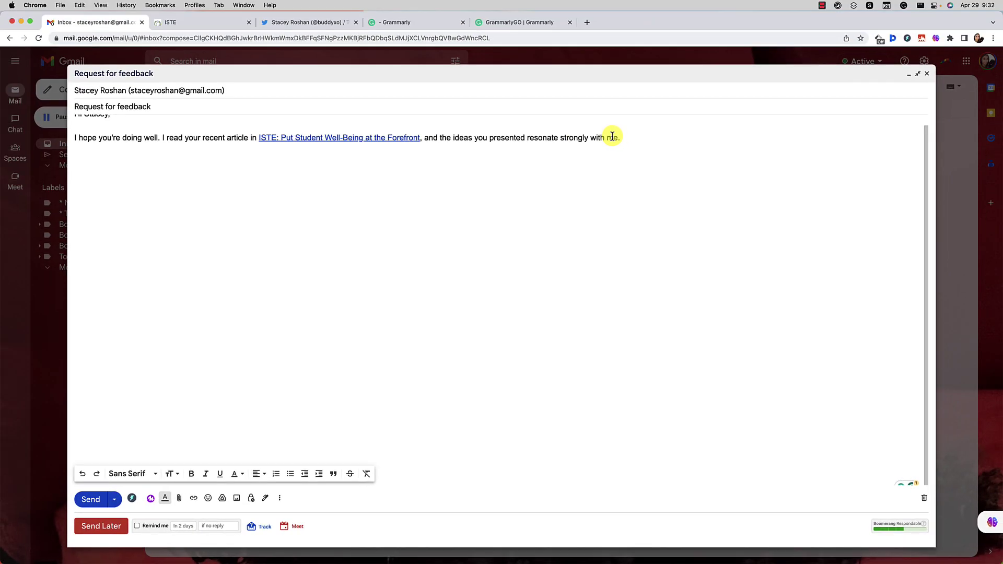
pyautogui.moveTo(618, 139); pyautogui.dragTo(560, 139)
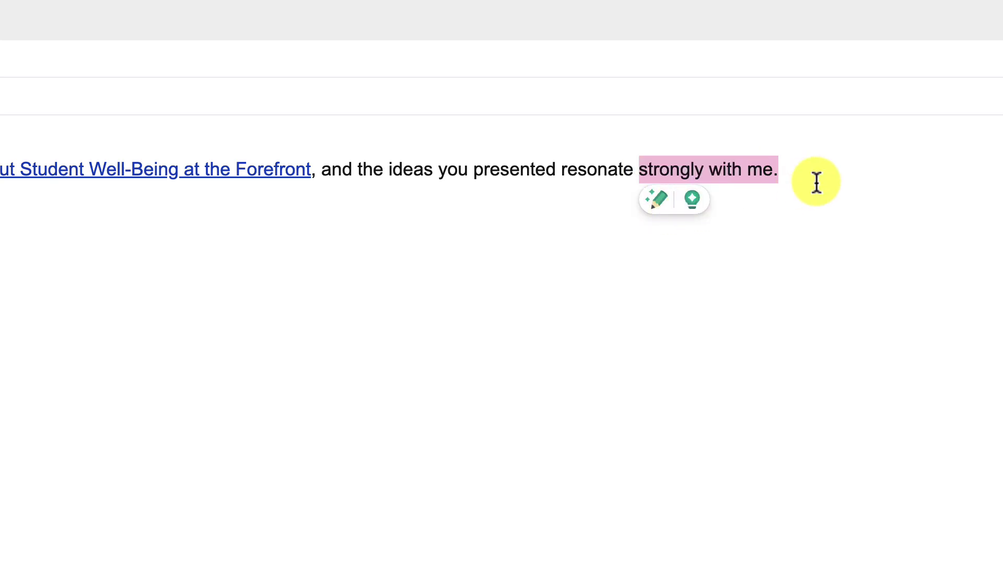
pyautogui.click(815, 162)
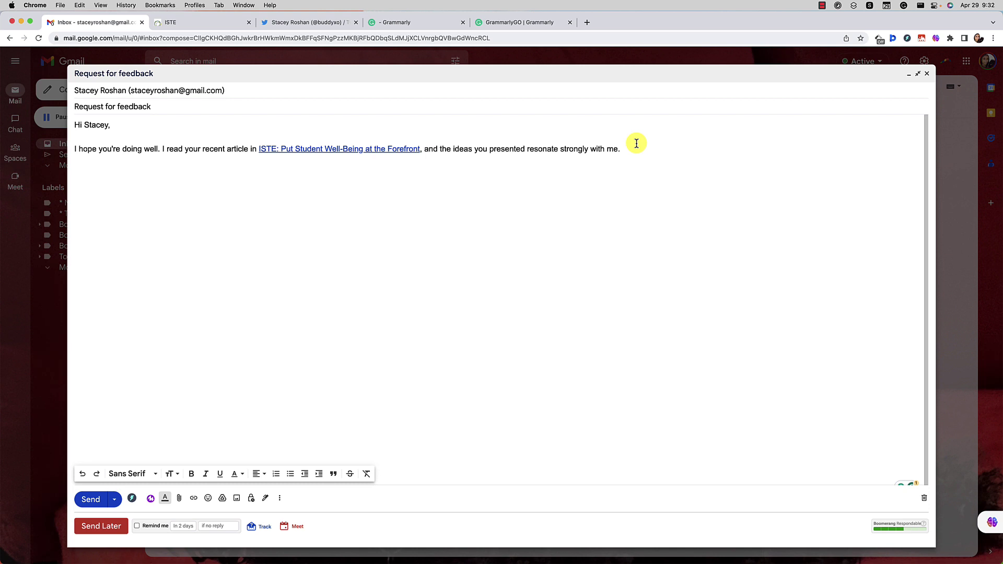
# Step: Open GrammarlyGO in the email draft and browse its full list of suggested prompts
pyautogui.click(899, 485)
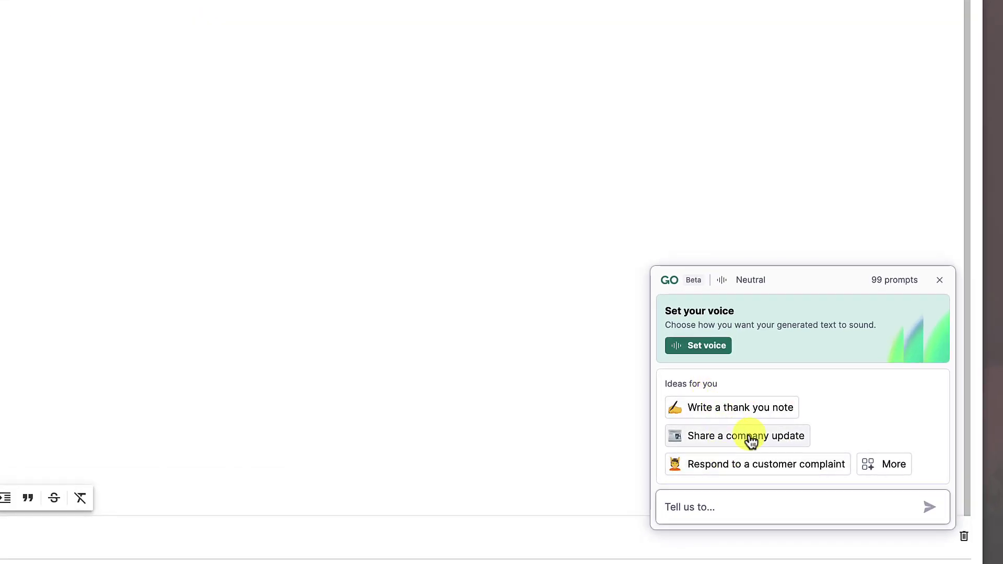
pyautogui.click(894, 464)
pyautogui.scroll(-5, 876, 444)
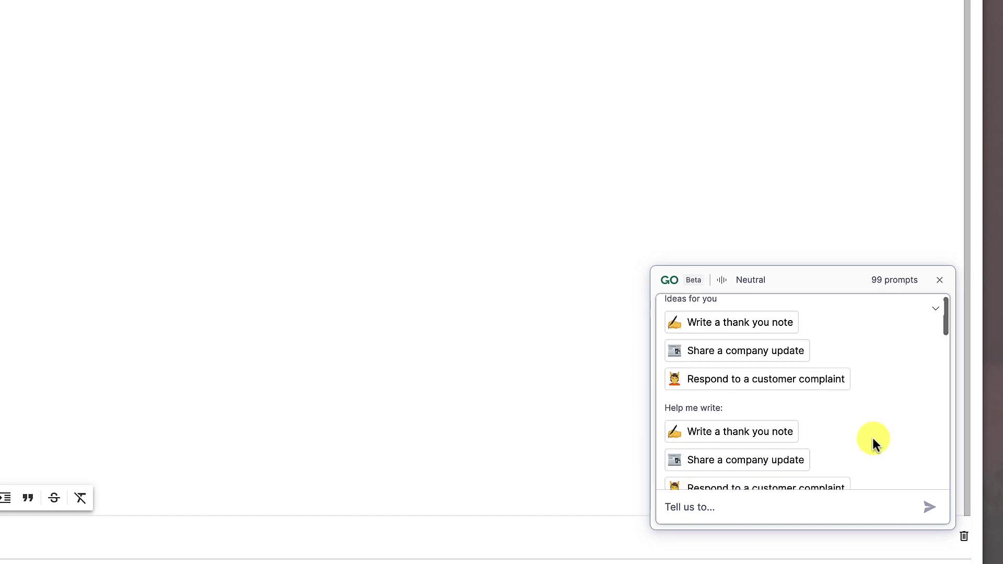
pyautogui.scroll(-5, 875, 444)
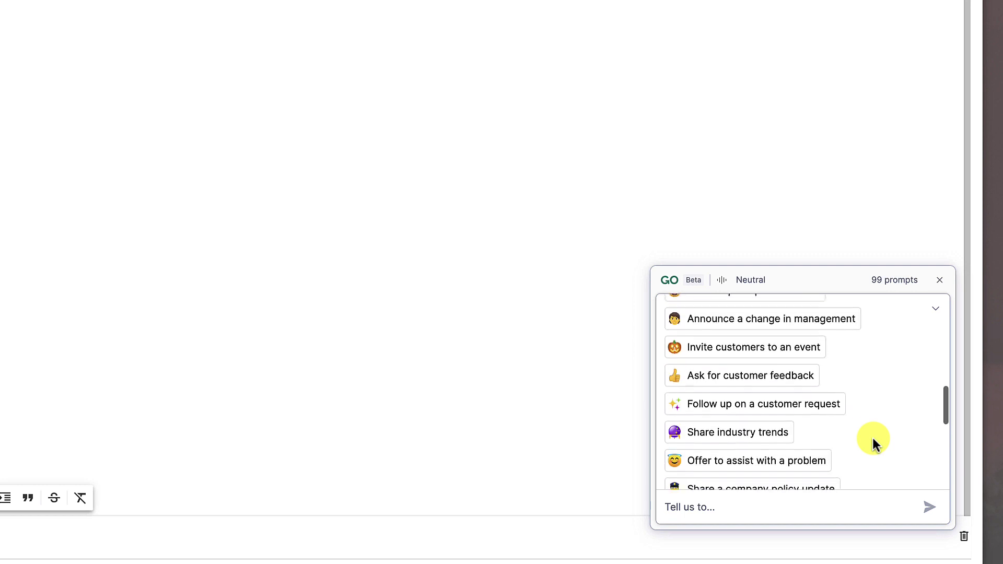
pyautogui.click(937, 311)
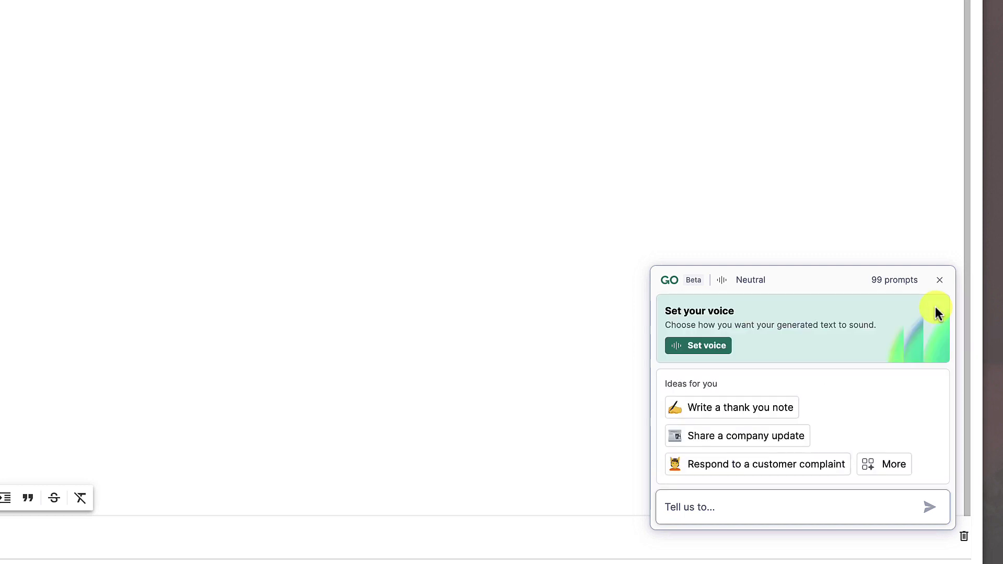
pyautogui.click(739, 512)
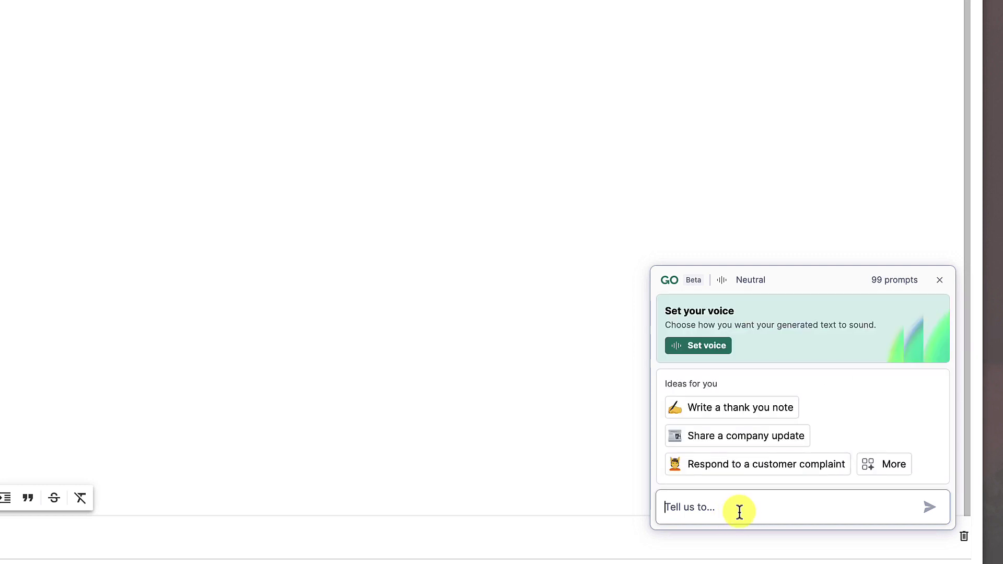
# Step: Set the GrammarlyGO voice to Neutral formality with Personable, Engaging and Empathetic tones
pyautogui.click(713, 348)
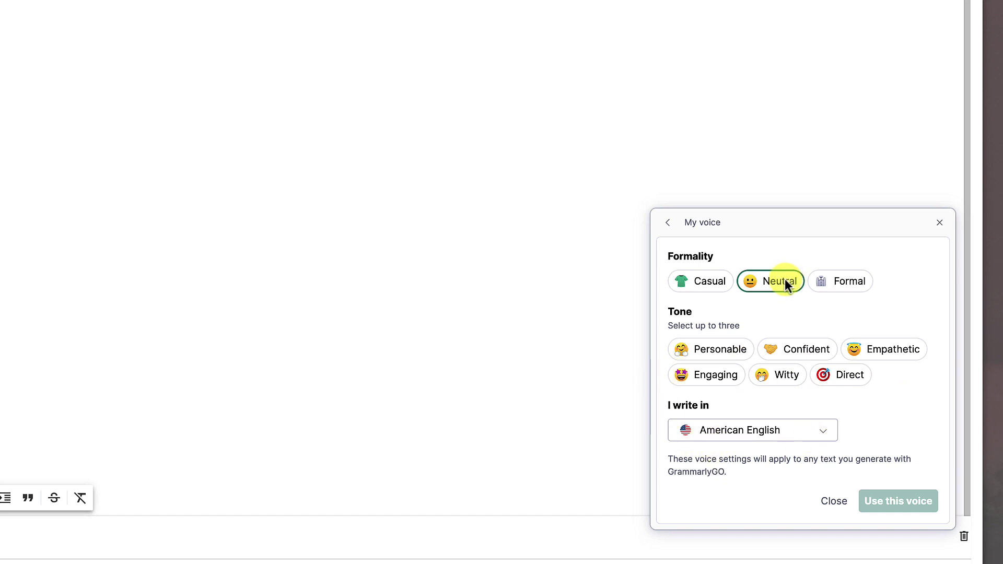
pyautogui.click(734, 354)
pyautogui.click(721, 375)
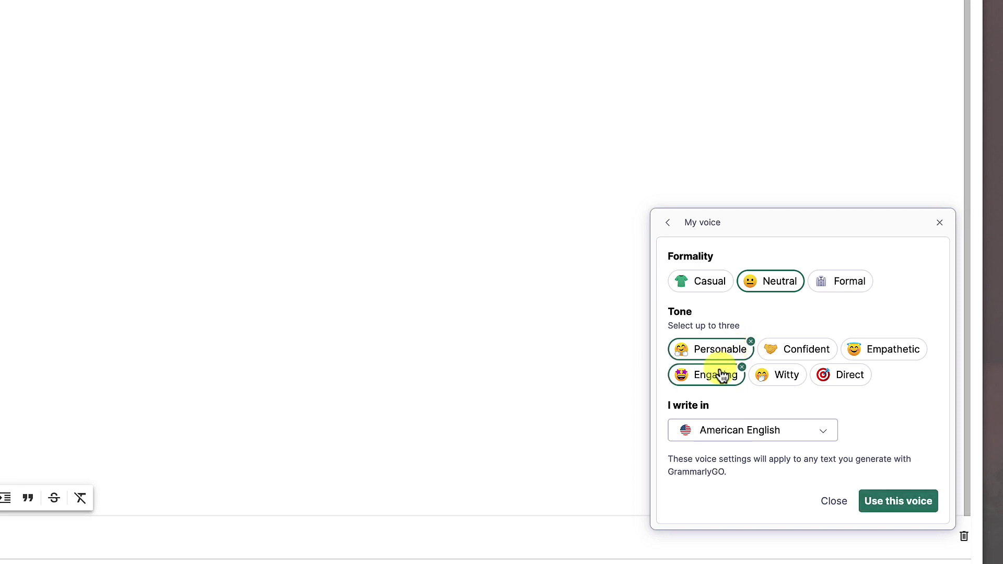
pyautogui.click(909, 355)
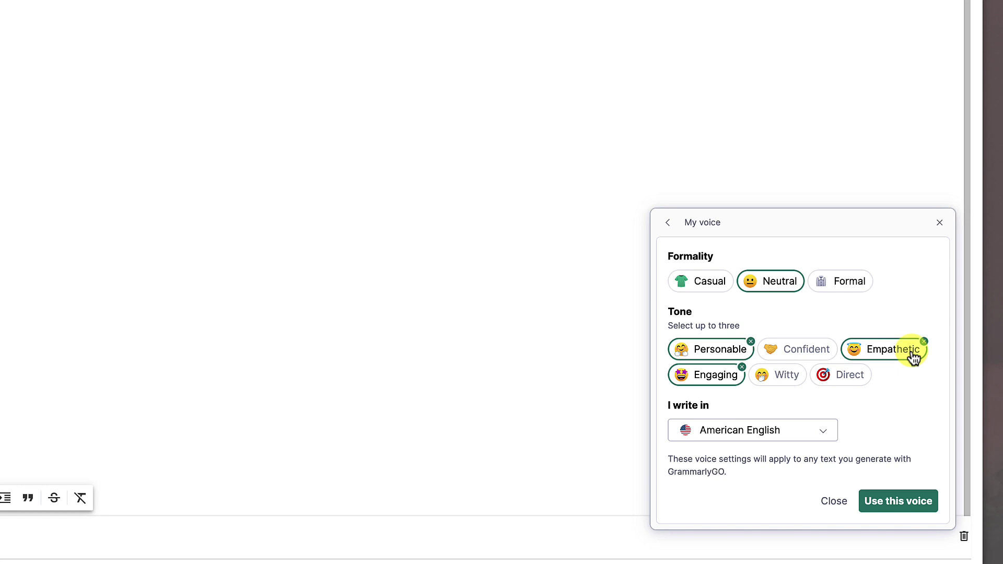
pyautogui.click(891, 508)
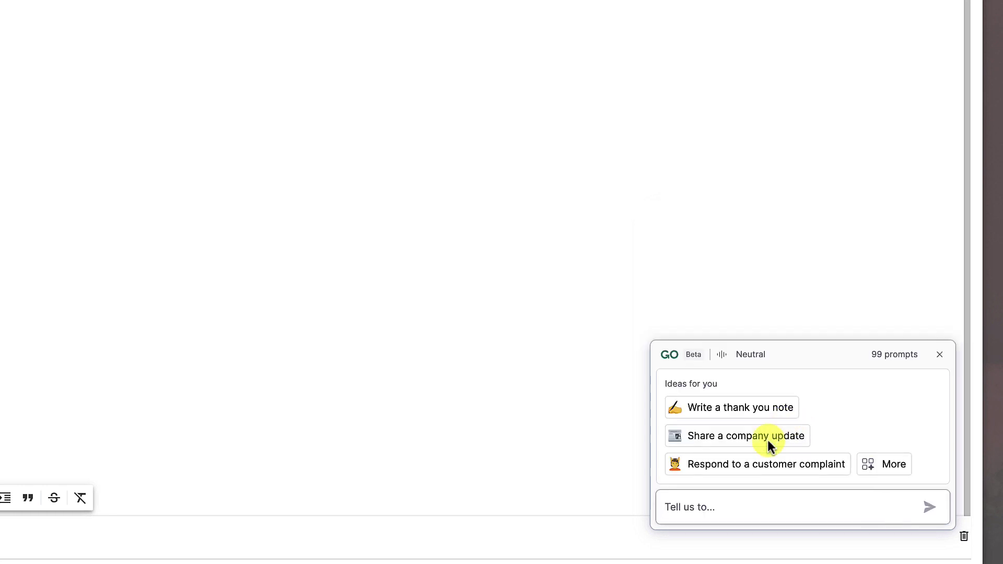
# Step: Write a GrammarlyGO prompt to finish this email, ask to connect about professional development on the strategies, and close with thanks and hope to chat soon
pyautogui.click(752, 510)
pyautogui.write('Finis')
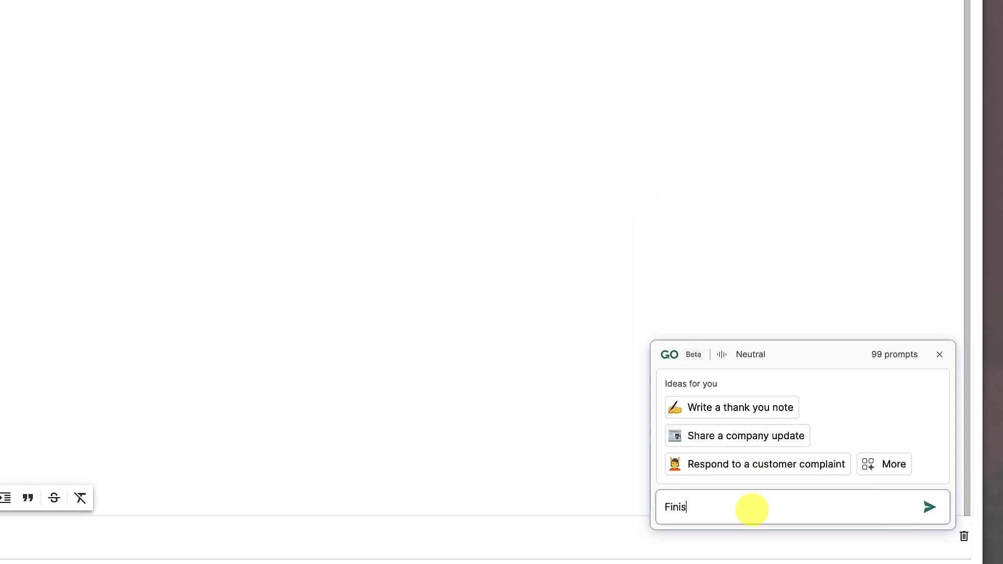
pyautogui.write('h writing this email. Add that')
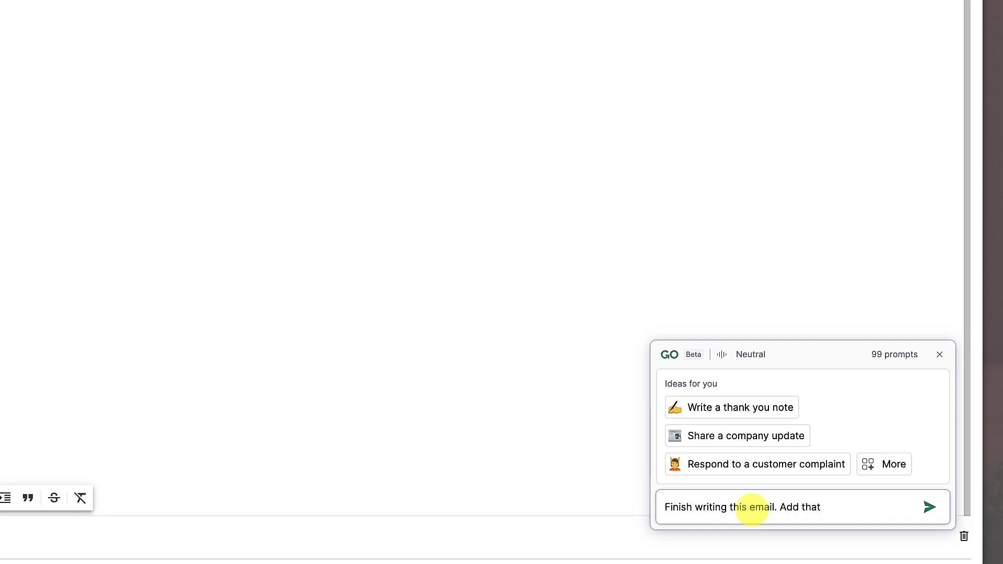
pyautogui.write(" I'd love to connect")
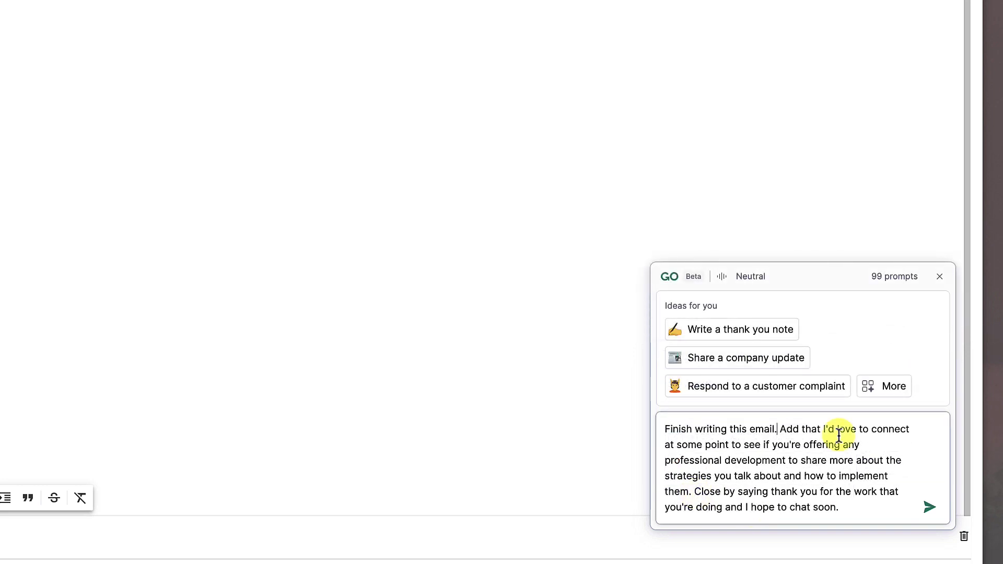
# Step: Insert "Add why I'm so passionate about this topic." after the prompt's first sentence and generate the email text
pyautogui.write("Add why I'm so")
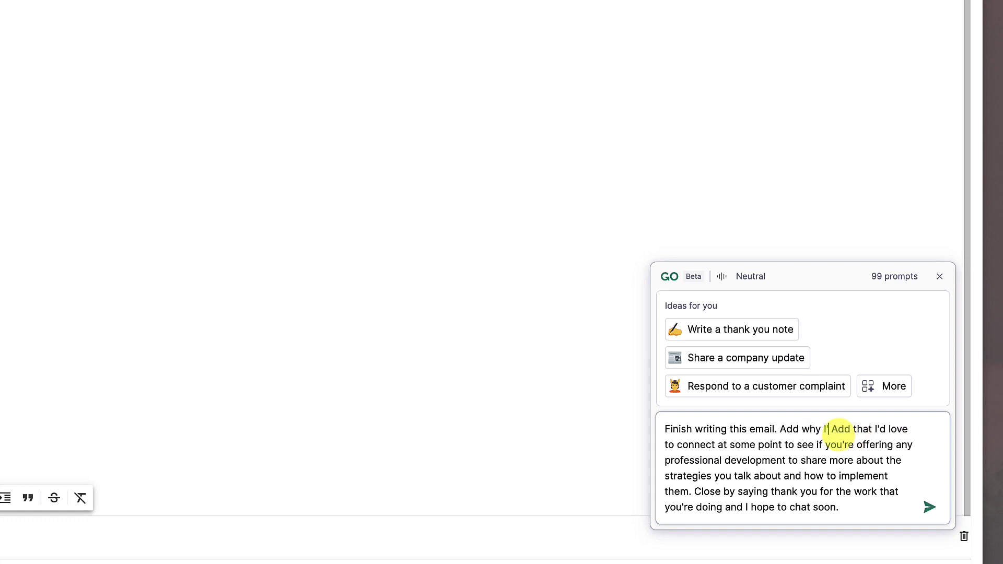
pyautogui.write(' passionate about this')
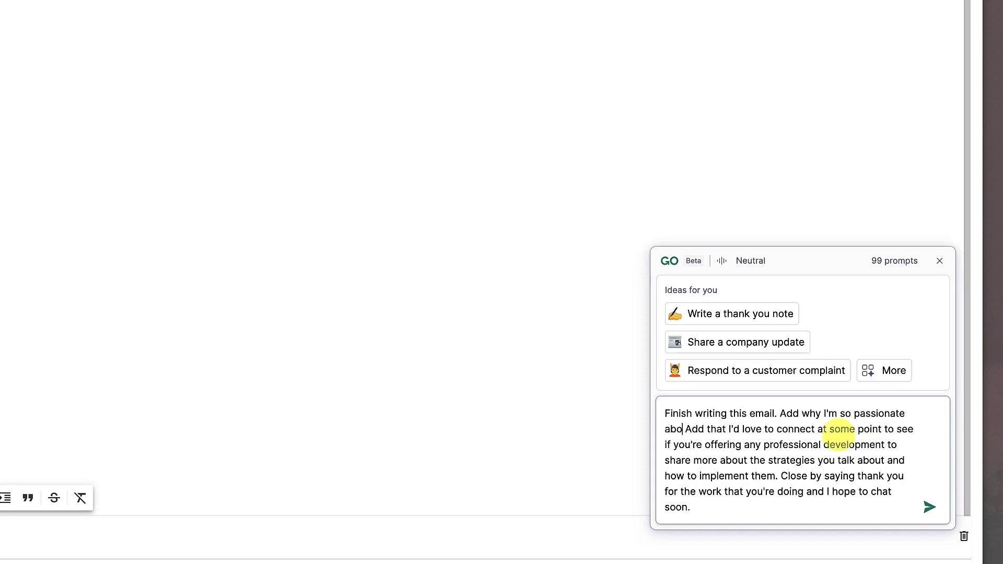
pyautogui.write(' topic.')
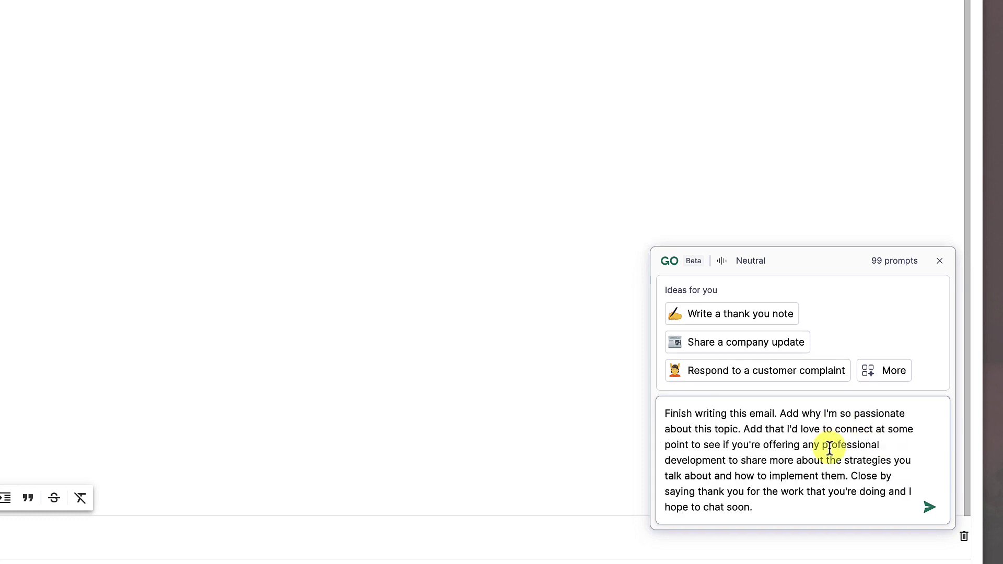
pyautogui.tripleClick(829, 448)
pyautogui.click(781, 508)
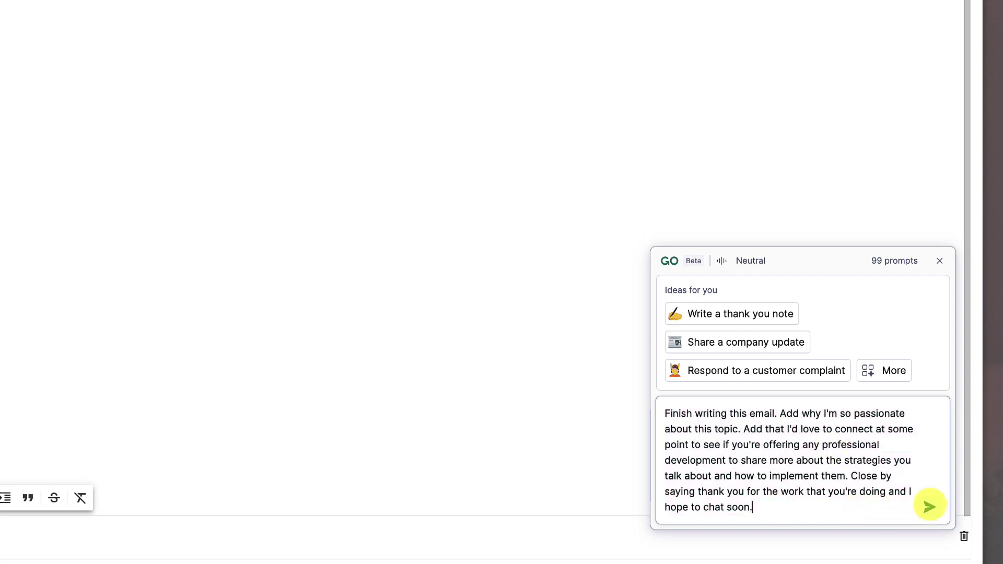
pyautogui.click(929, 507)
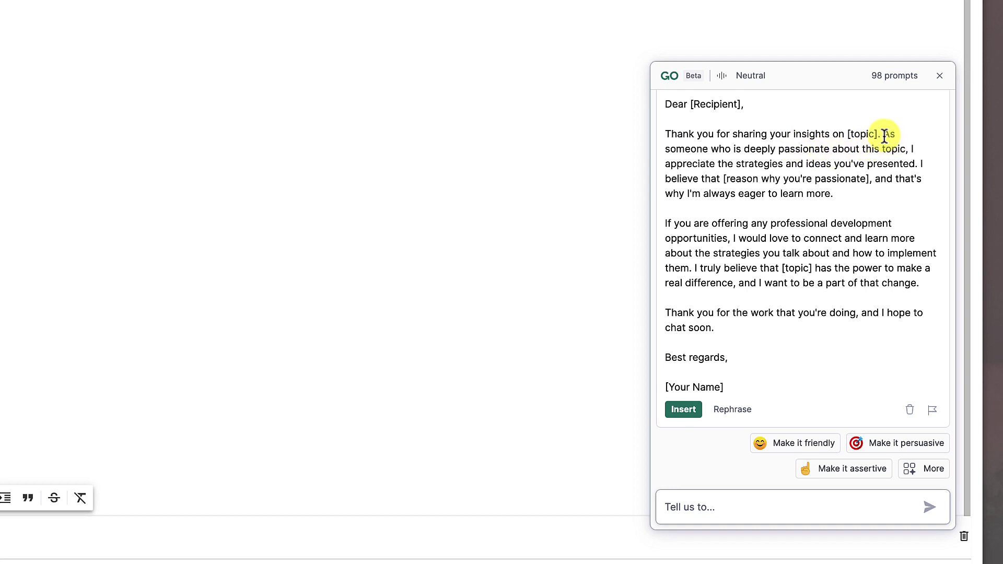
# Step: Review the generated text's sentences on being passionate and on the [topic] placeholder, and insert the text into the email draft
pyautogui.moveTo(882, 136); pyautogui.dragTo(907, 147)
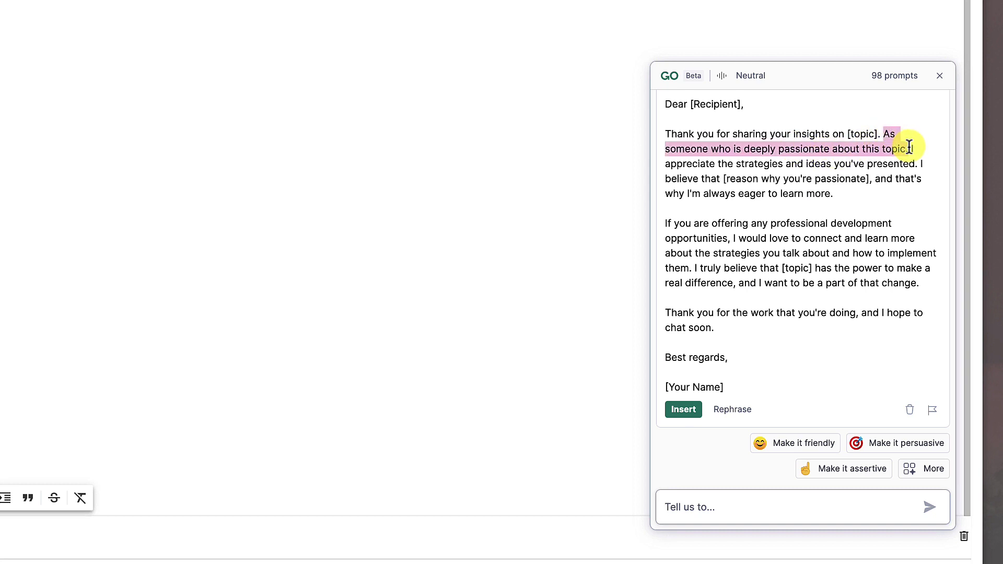
pyautogui.click(859, 155)
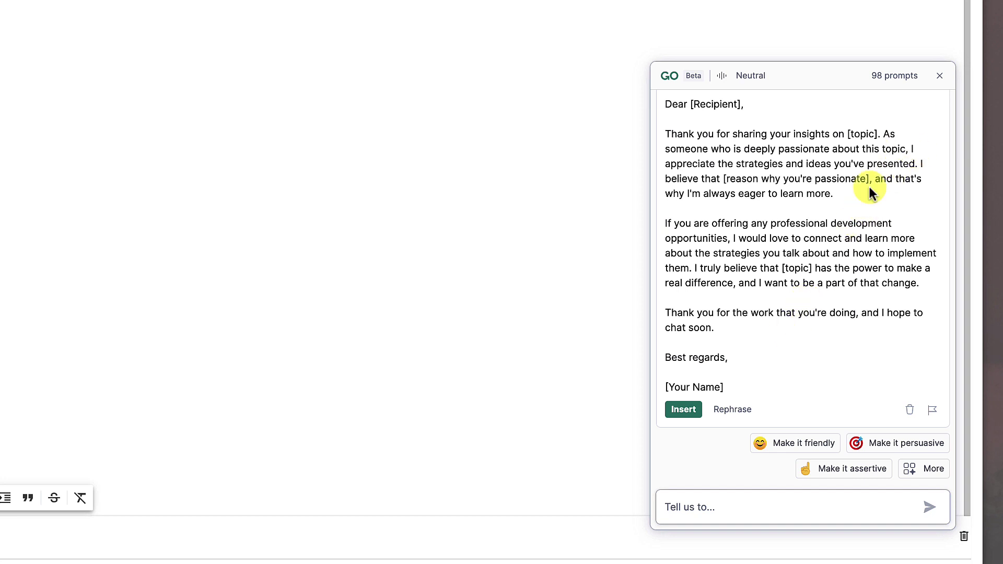
pyautogui.moveTo(921, 164); pyautogui.dragTo(922, 198)
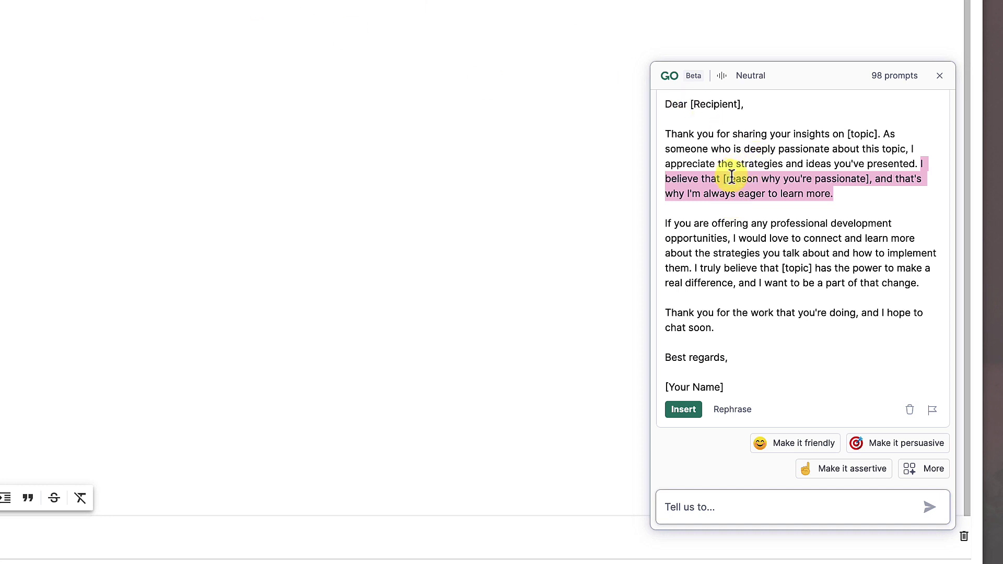
pyautogui.click(836, 192)
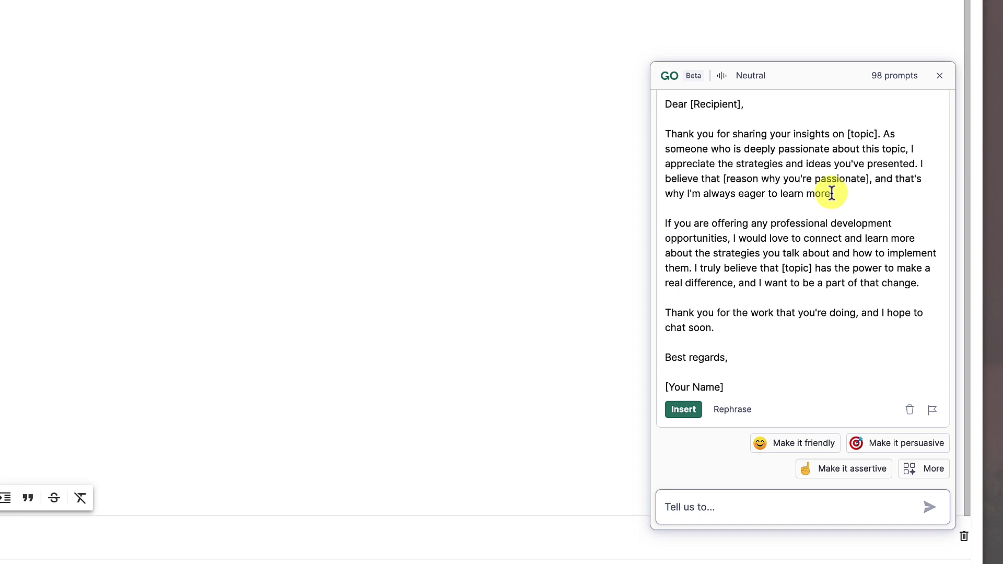
pyautogui.moveTo(850, 191); pyautogui.dragTo(916, 164)
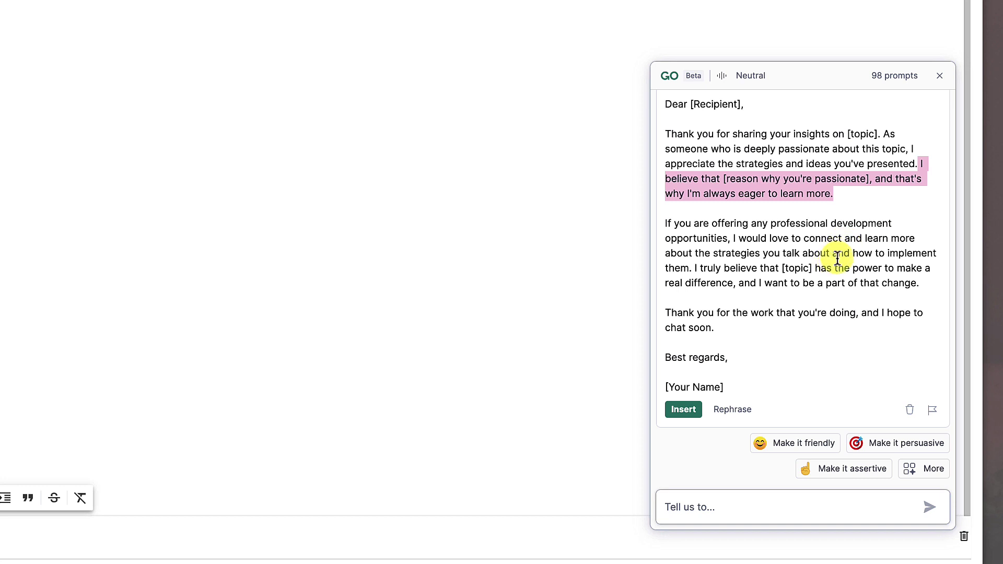
pyautogui.moveTo(925, 285); pyautogui.dragTo(695, 271)
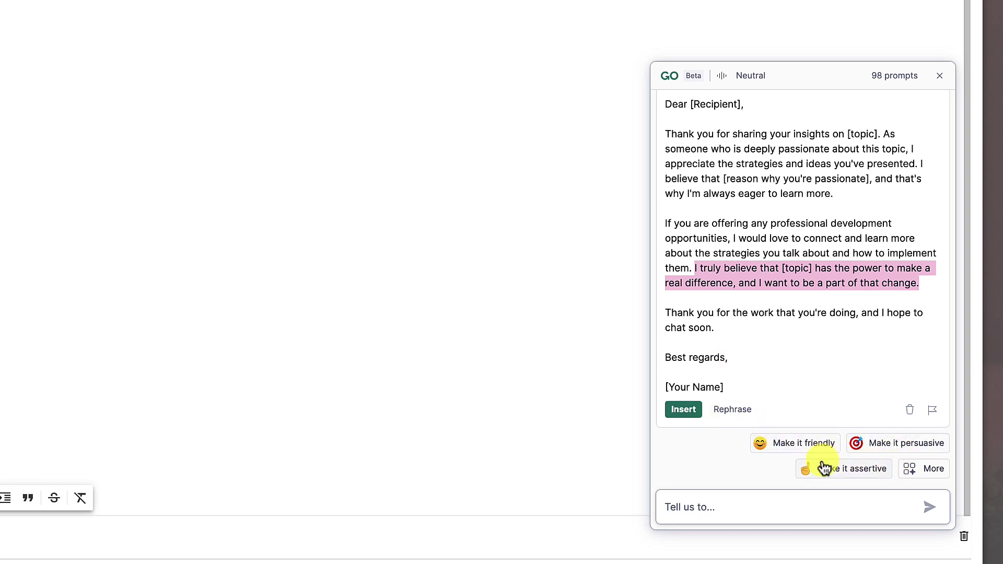
pyautogui.click(683, 409)
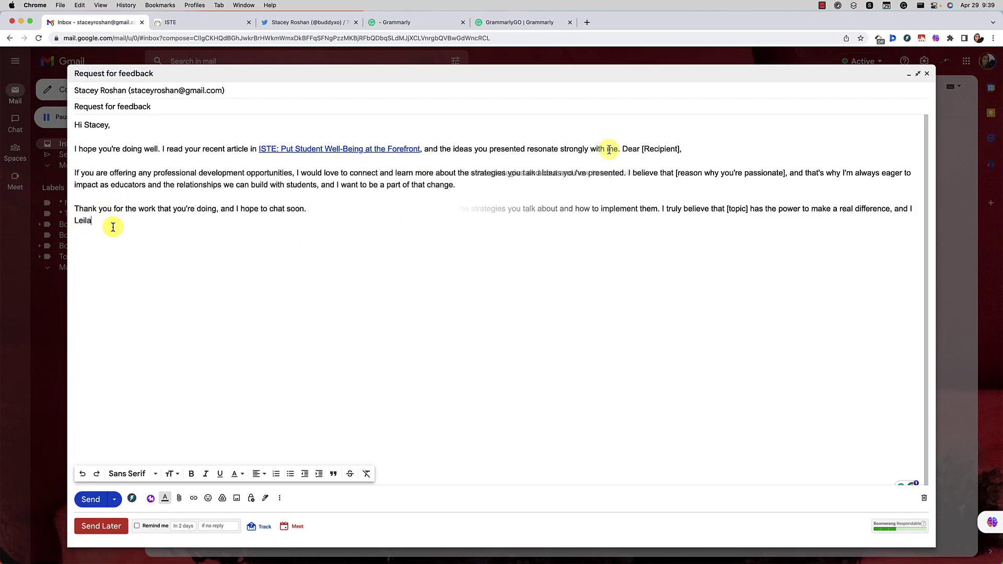
# Step: Send the "Request for feedback" email, and open the received message to start a reply
pyautogui.click(90, 501)
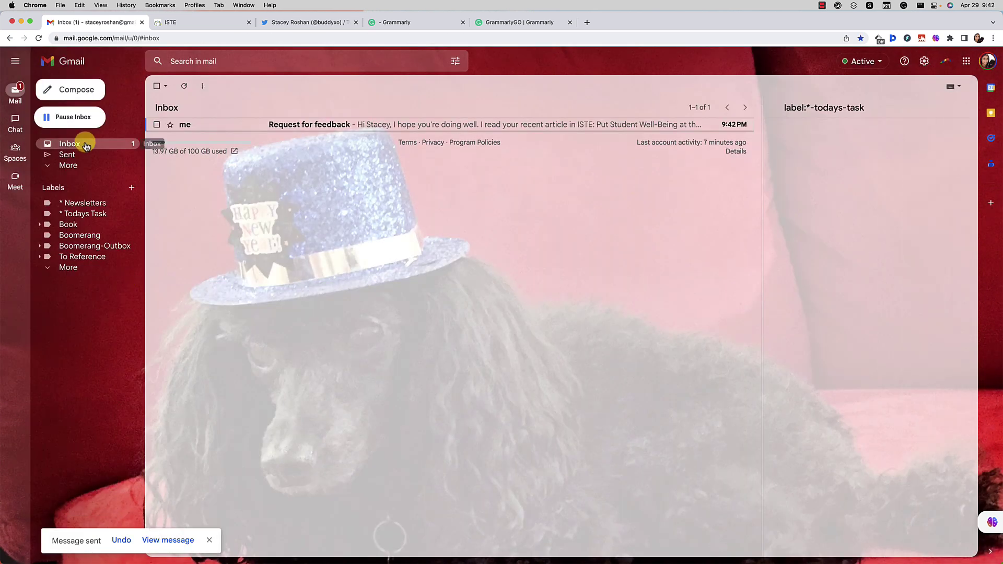
pyautogui.click(228, 129)
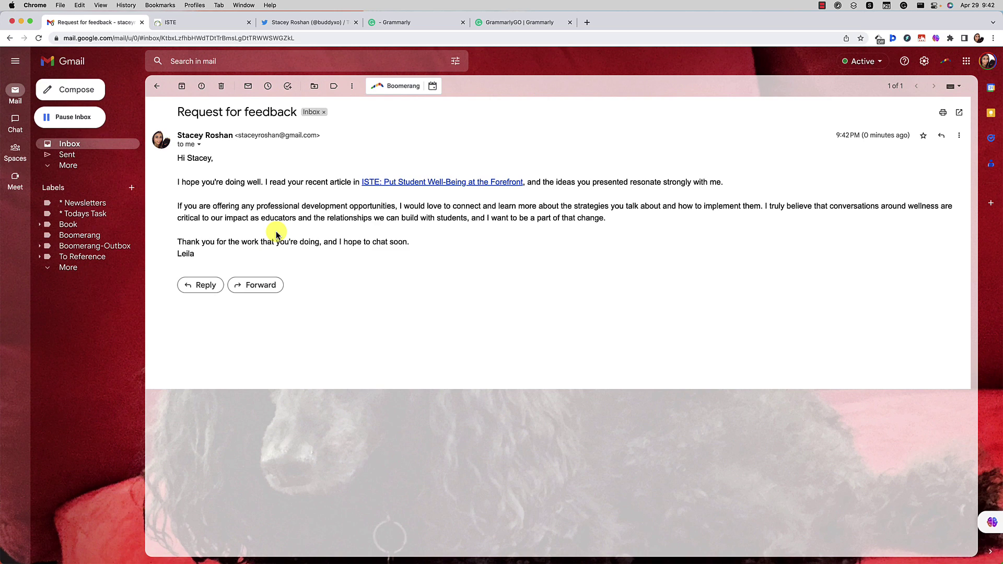
pyautogui.click(202, 285)
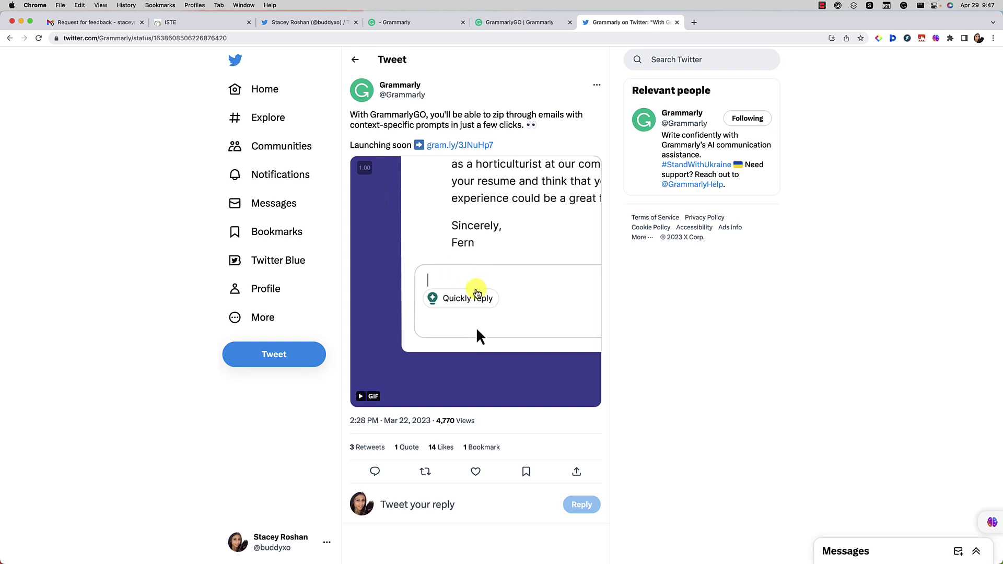
# Step: Play and pause the quick-reply demo GIF in Grammarly's tweet, and return to the Gmail reply
pyautogui.click(360, 396)
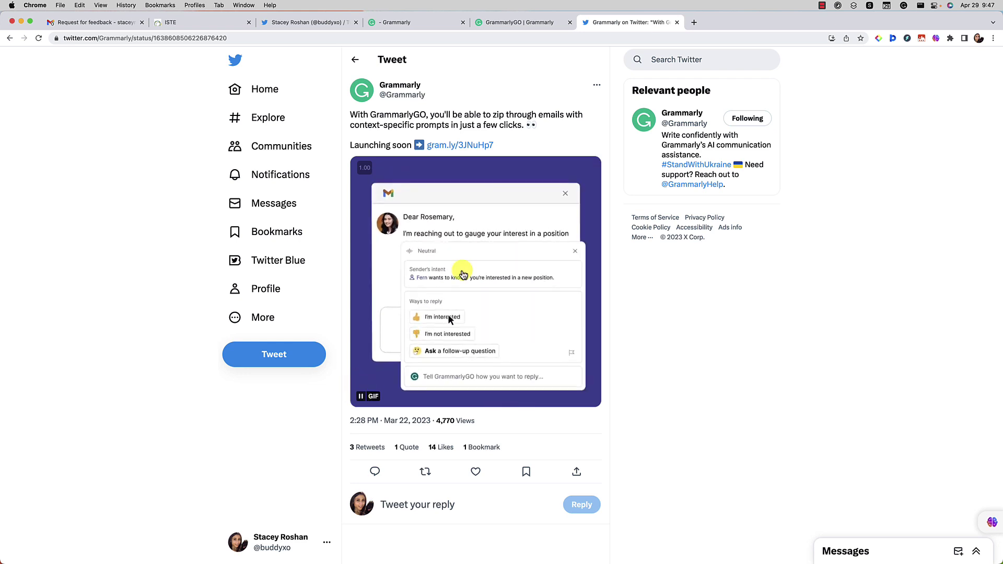
pyautogui.click(362, 398)
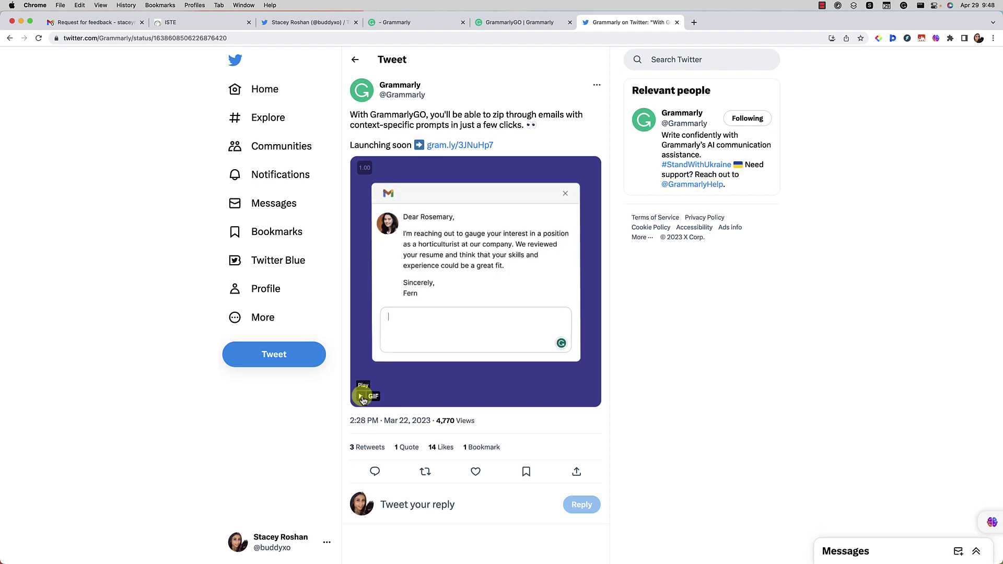
pyautogui.click(113, 27)
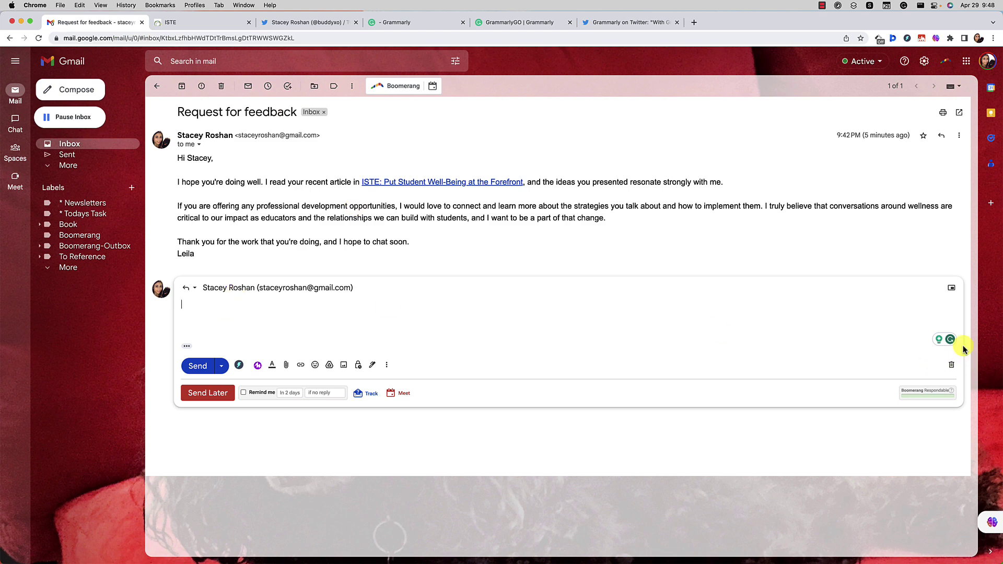
# Step: Have GrammarlyGO write a reply about loving to connect, working together and appreciating the reader's time with the article, and insert it
pyautogui.click(940, 342)
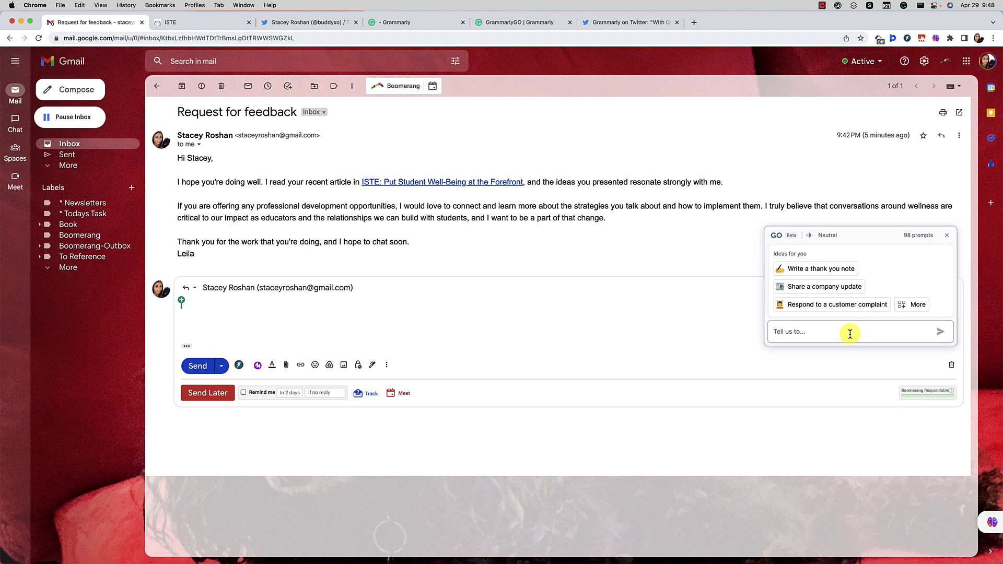
pyautogui.write('Help me')
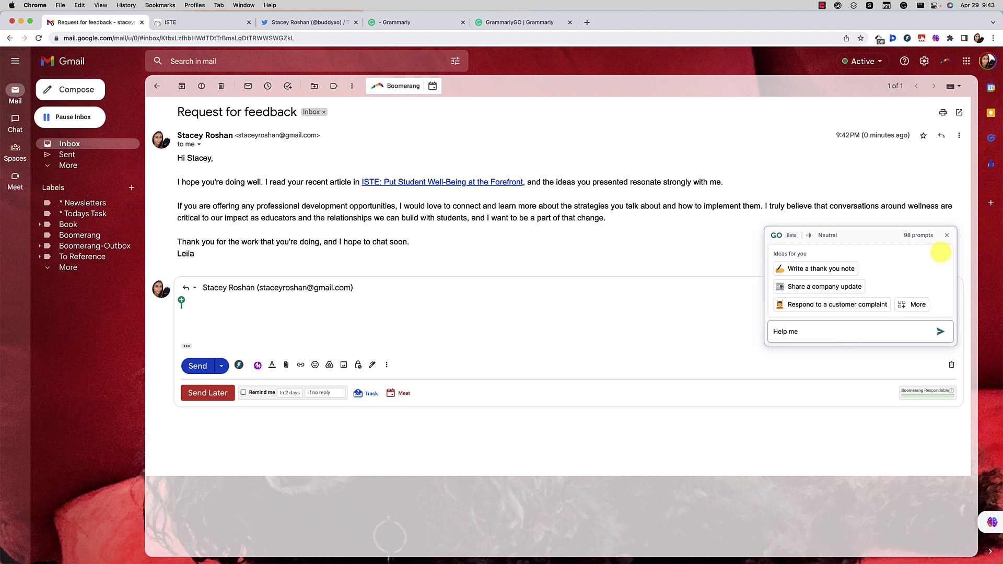
pyautogui.write(" respond to this email saying that I'd")
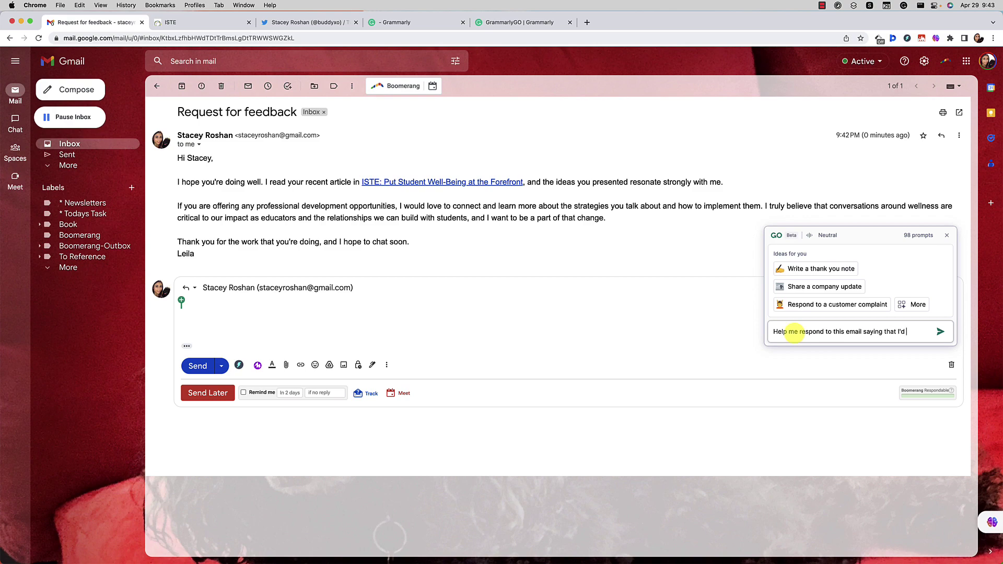
pyautogui.write(' love to con')
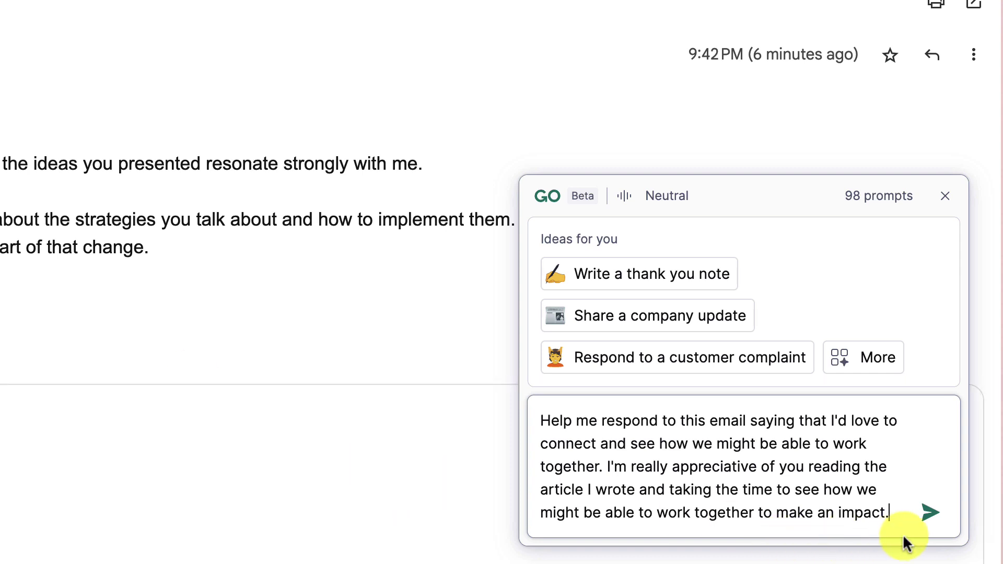
pyautogui.click(935, 520)
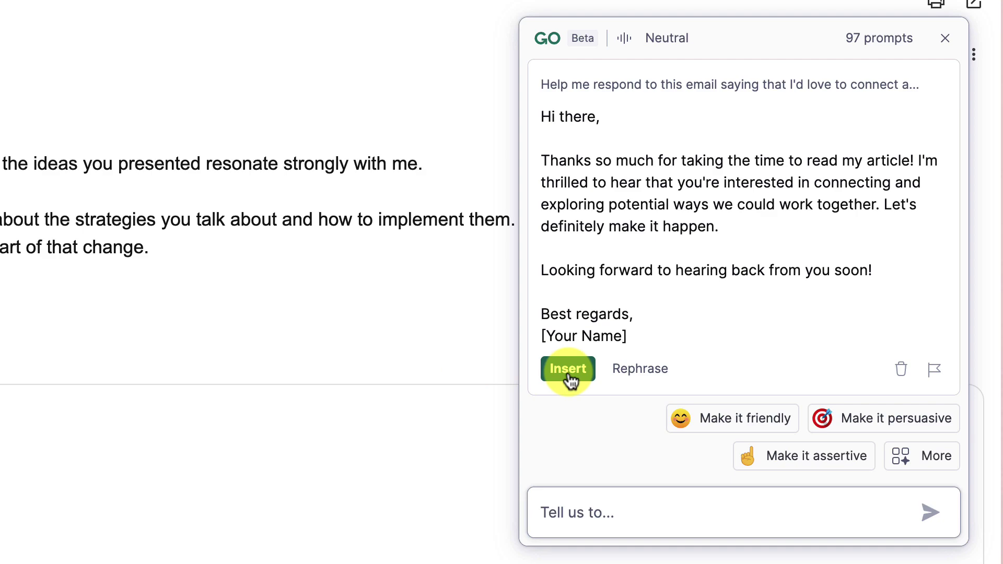
pyautogui.click(569, 373)
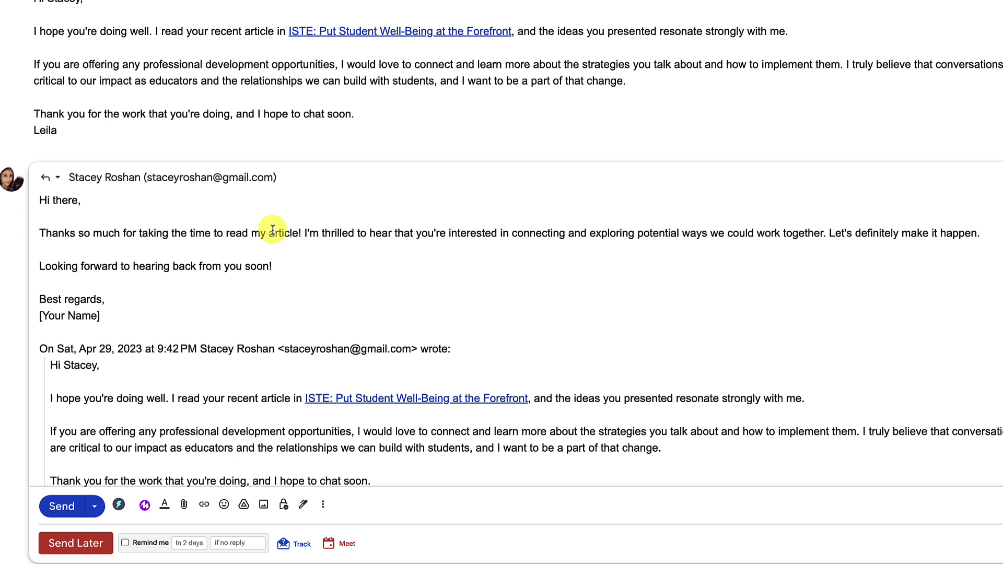
# Step: Select the whole inserted reply from "Hi there" to "[Your Name]" and view Grammarly's inline "Improve it" option
pyautogui.click(325, 270)
pyautogui.moveTo(141, 318); pyautogui.dragTo(48, 197)
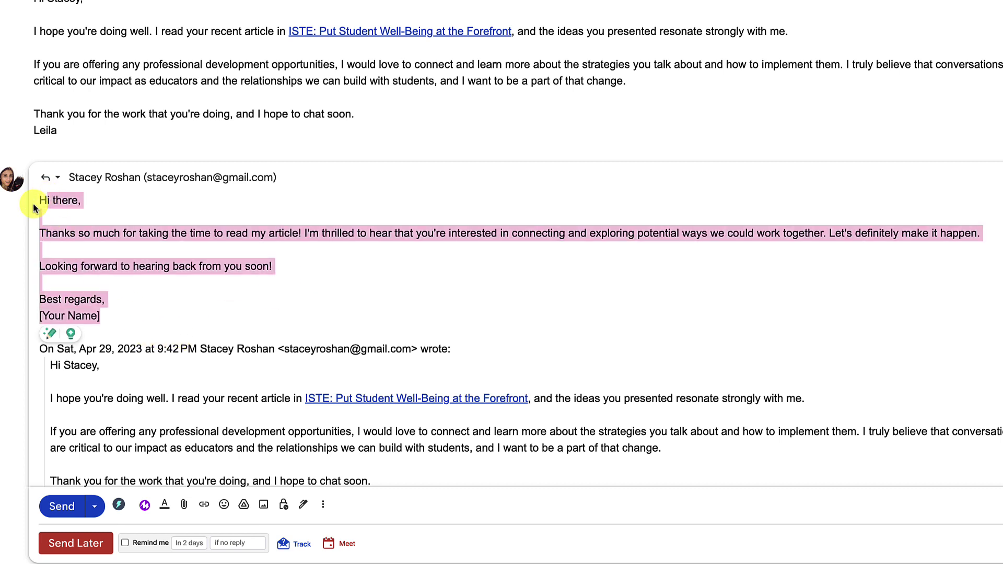
pyautogui.click(262, 264)
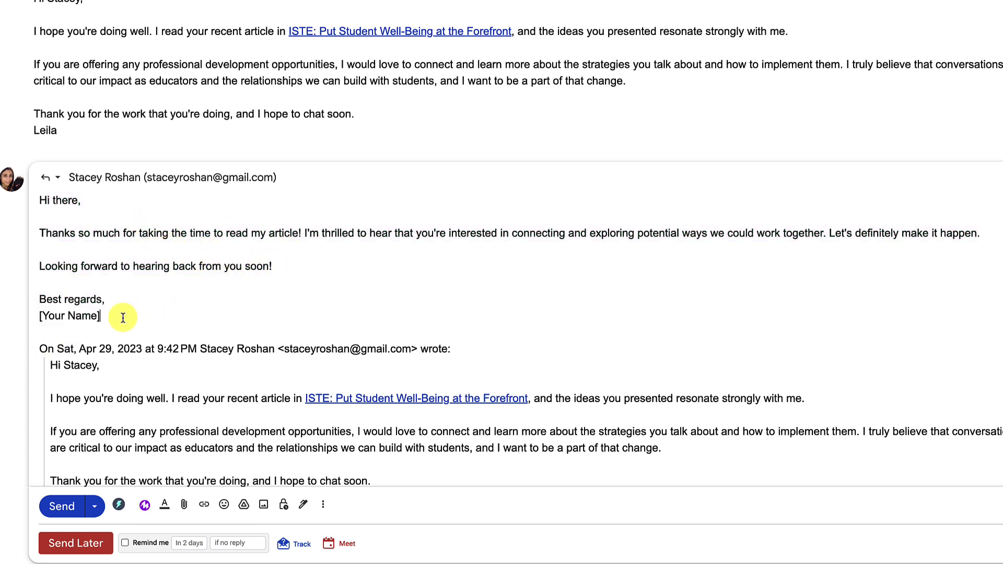
pyautogui.moveTo(124, 314); pyautogui.dragTo(44, 204)
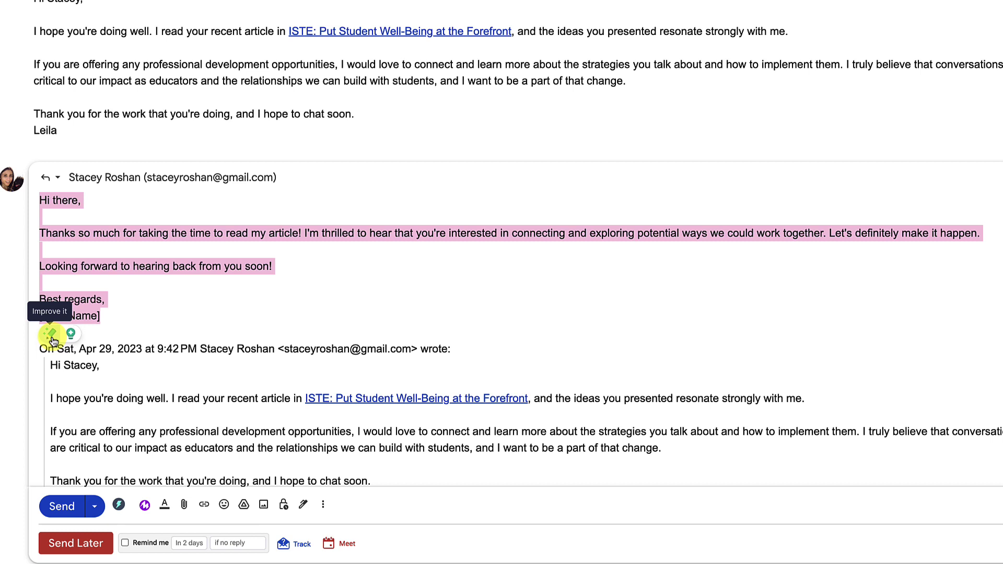
pyautogui.click(126, 317)
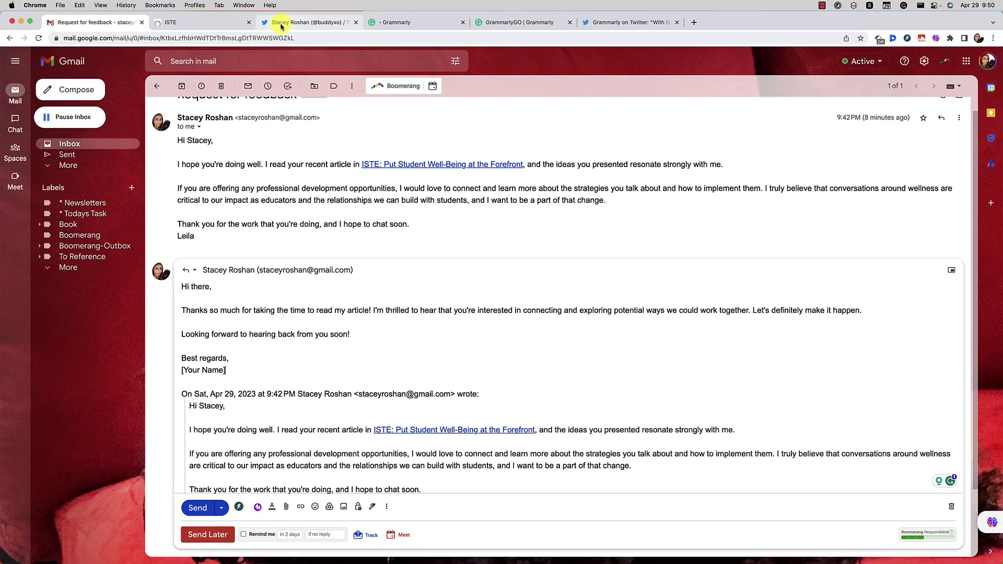
# Step: Switch to Twitter, start a new tweet, and view GrammarlyGO's suggested ideas for it
pyautogui.click(280, 24)
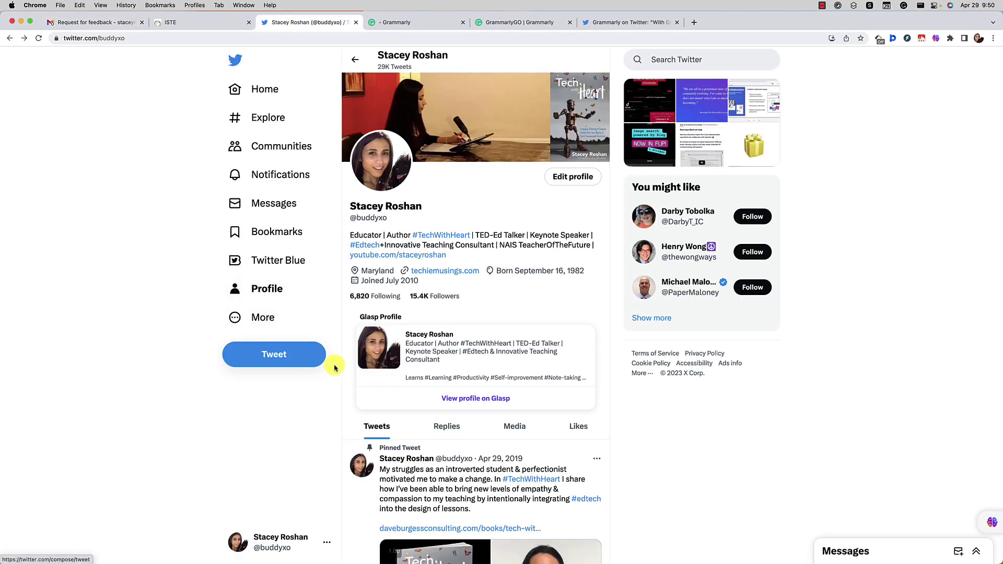
pyautogui.click(258, 347)
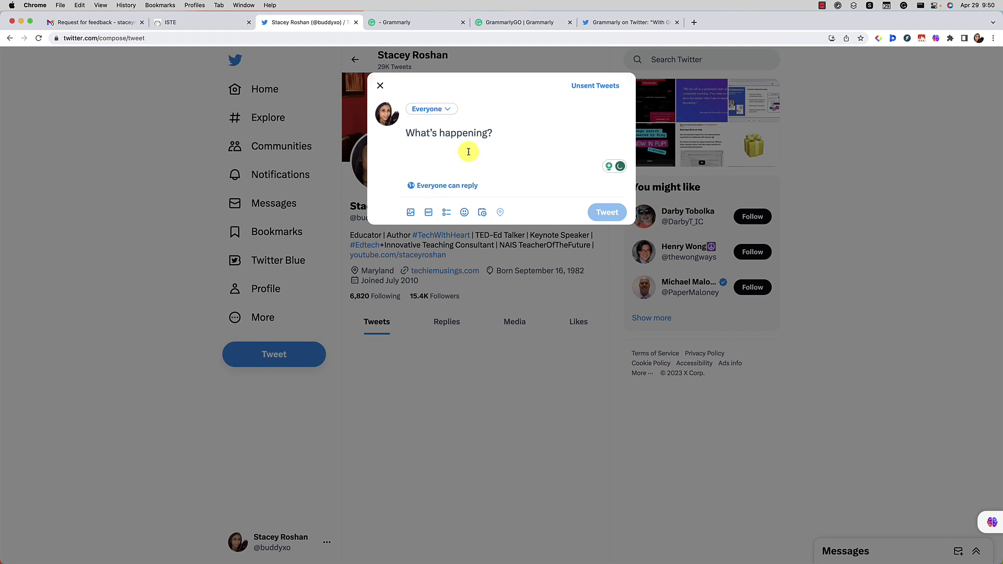
pyautogui.click(608, 167)
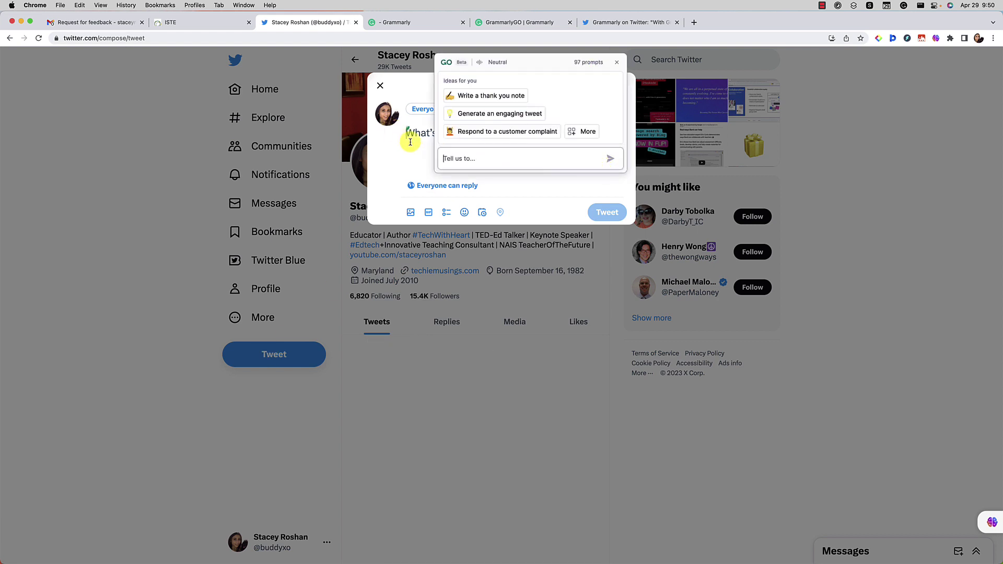
pyautogui.click(617, 62)
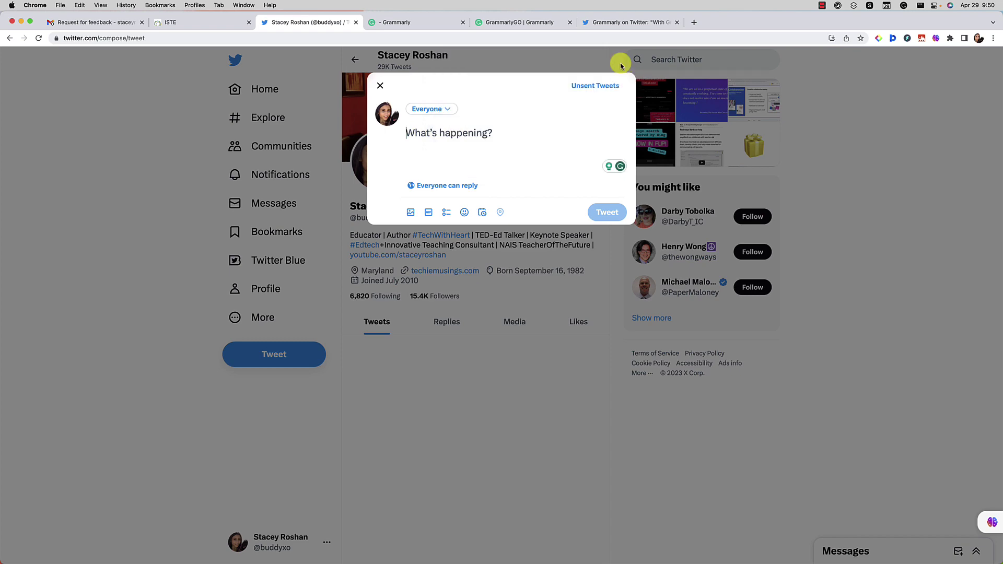
# Step: Write the tweet "I am using #GrammarlyGO for the first time! I'm so excited about what I see." and have GrammarlyGO improve the whole text
pyautogui.write("I am using #GrammarlyGO for the first time! I'm so excited about what I see.")
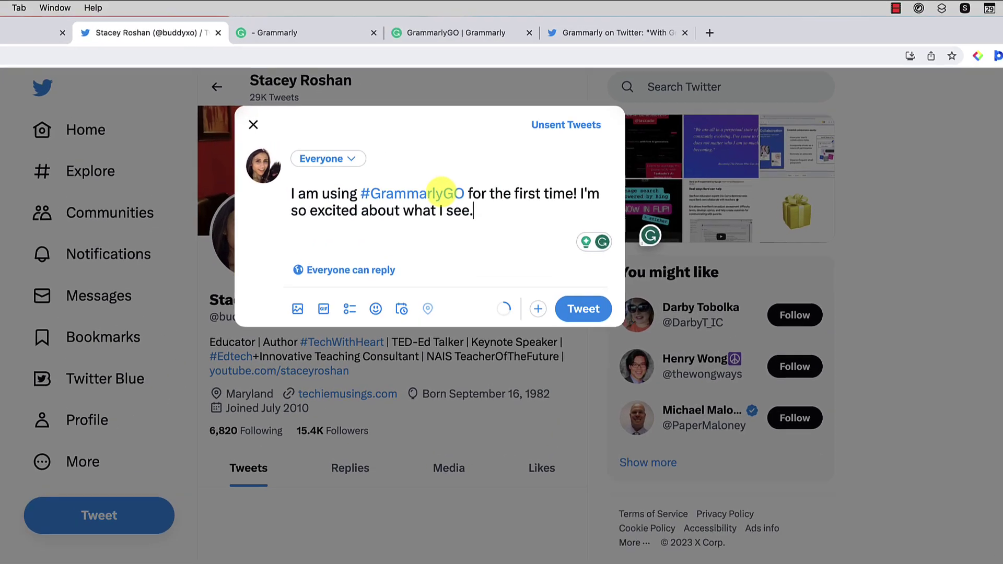
pyautogui.press('super+a')
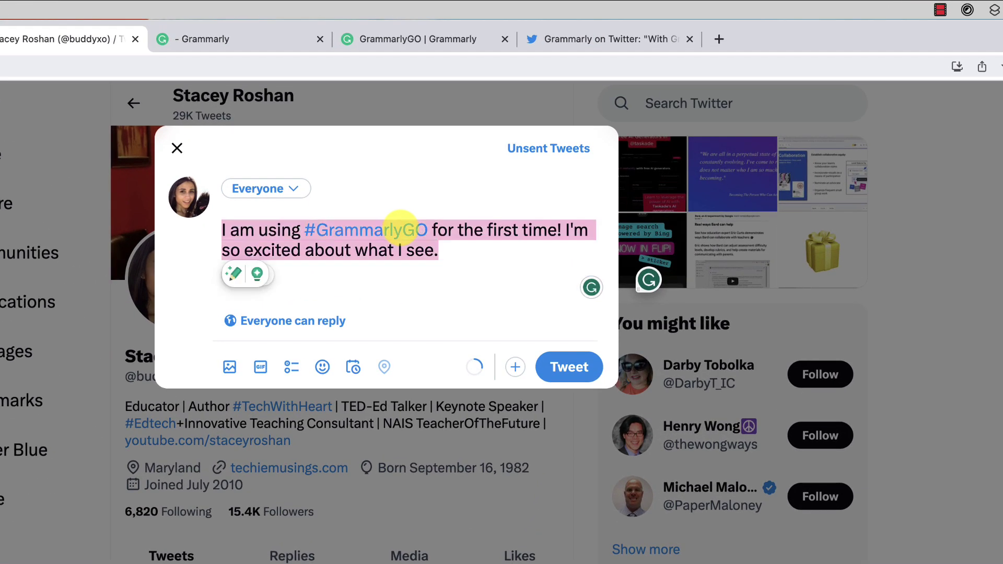
pyautogui.click(233, 273)
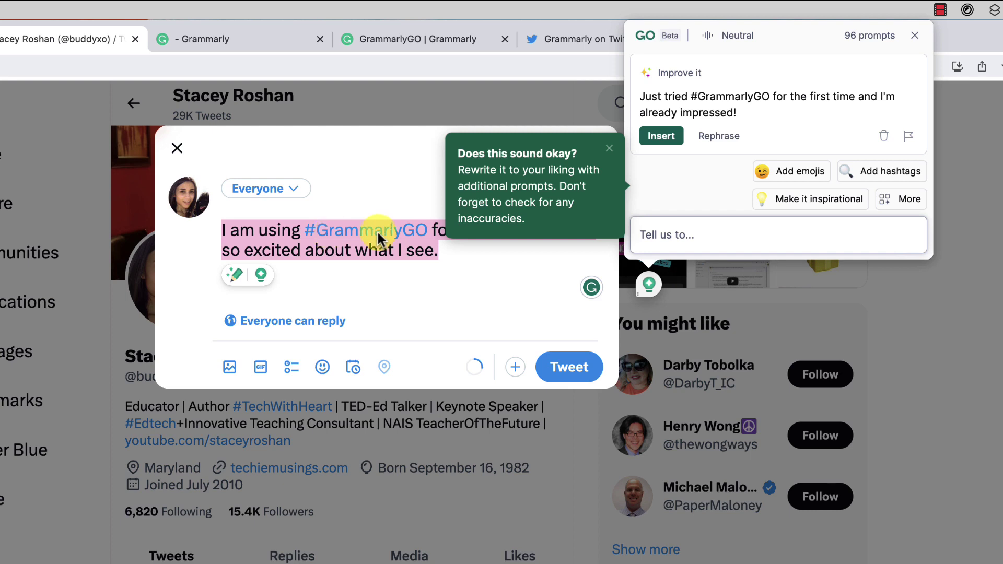
# Step: Prompt GrammarlyGO with "Expand on this tweet. Add relevant hashtags. Share some reasons people should be super excited to get started with GrammarlyGO"
pyautogui.click(687, 235)
pyautogui.write('Exp')
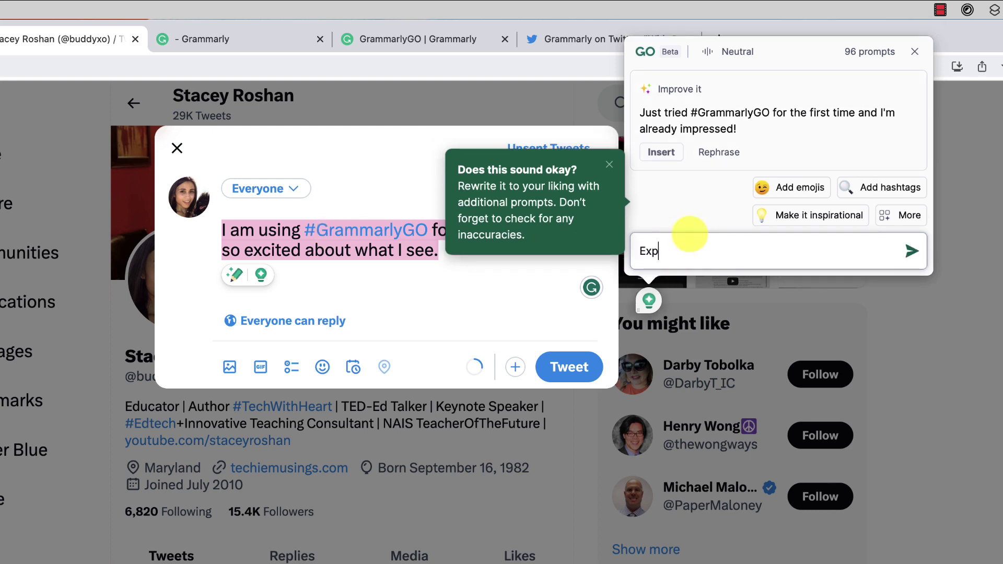
pyautogui.write('and on this twe')
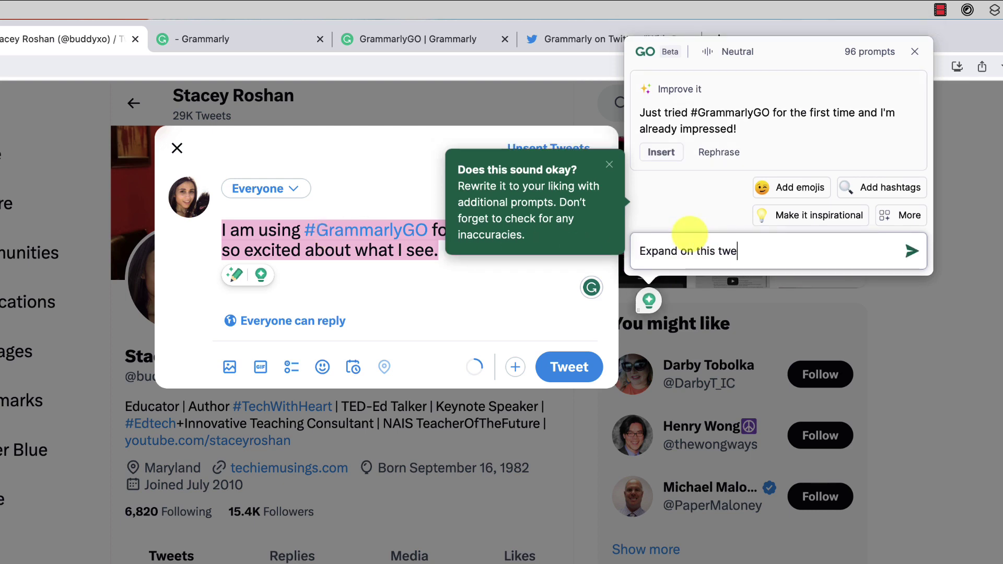
pyautogui.write('et. Add relevant hash')
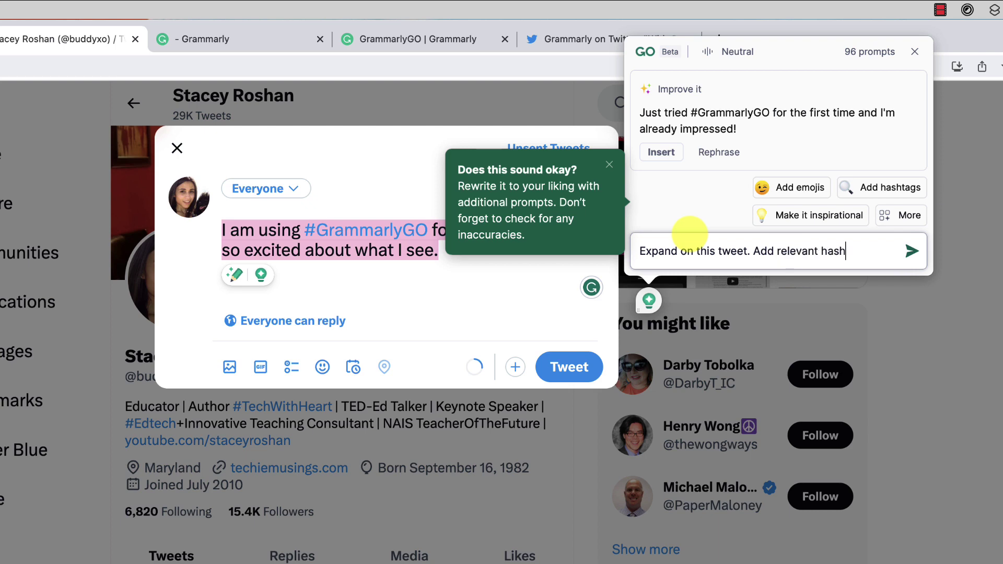
pyautogui.write('tags. Share some ')
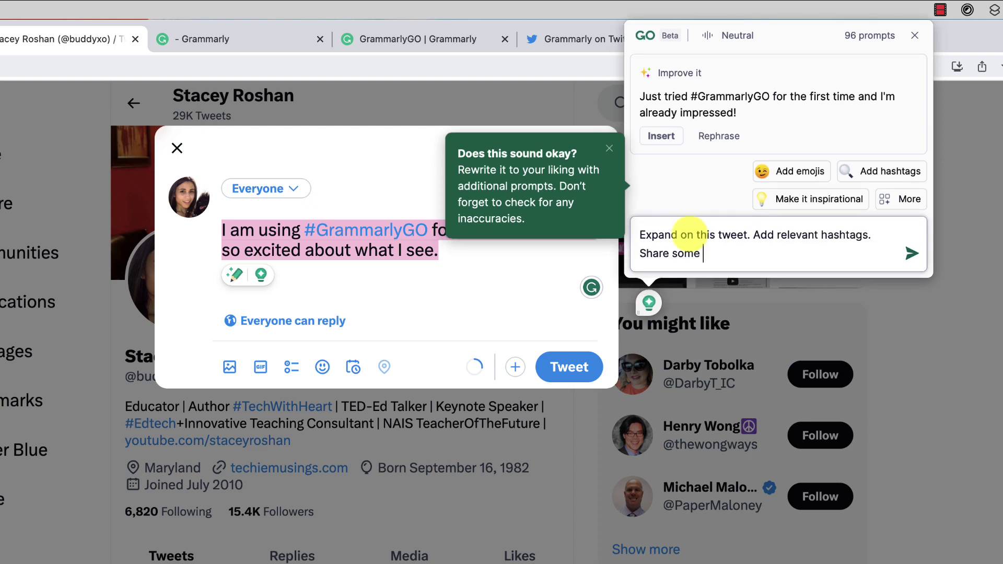
pyautogui.write('reasons people whould')
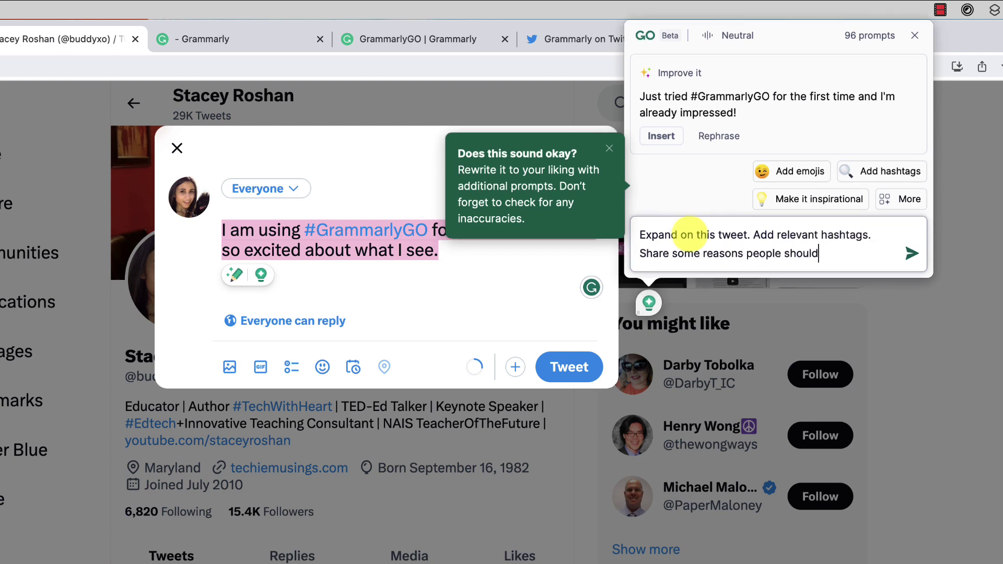
pyautogui.write(' be super excite')
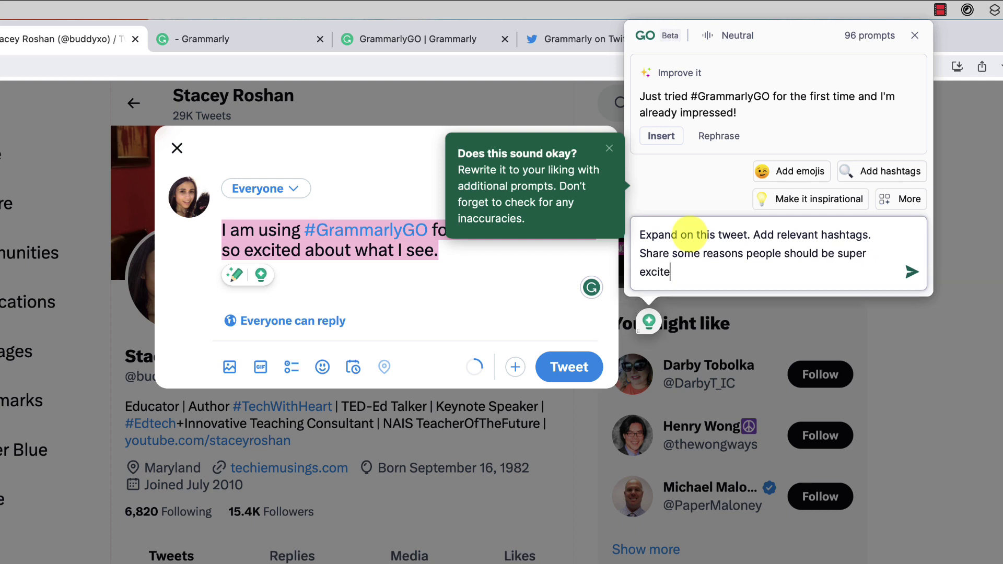
pyautogui.write('d to get started with')
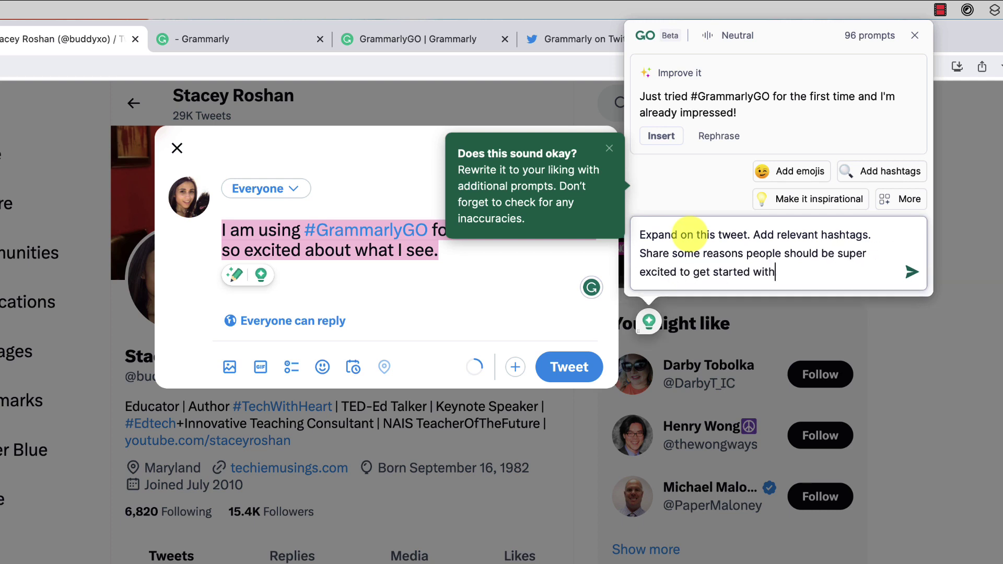
pyautogui.write(' GrammarlyGO')
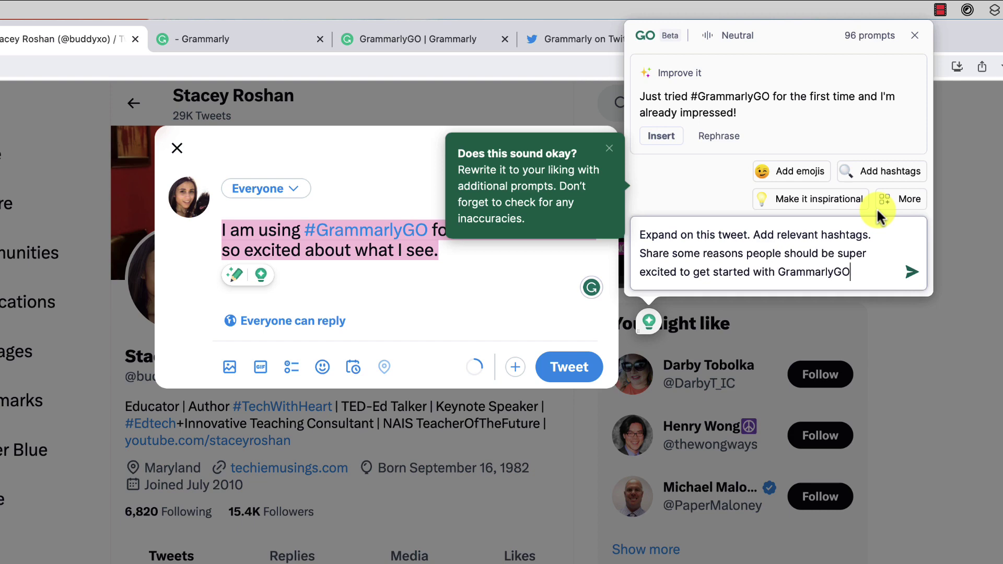
pyautogui.click(909, 270)
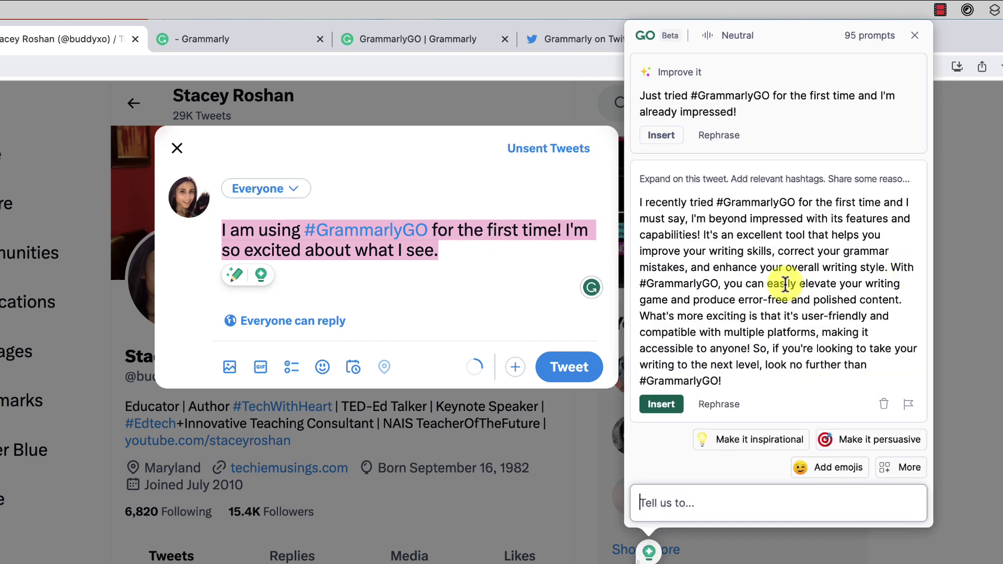
# Step: Replace the tweet's text with GrammarlyGO's expanded version, and close the GrammarlyGO window
pyautogui.click(654, 403)
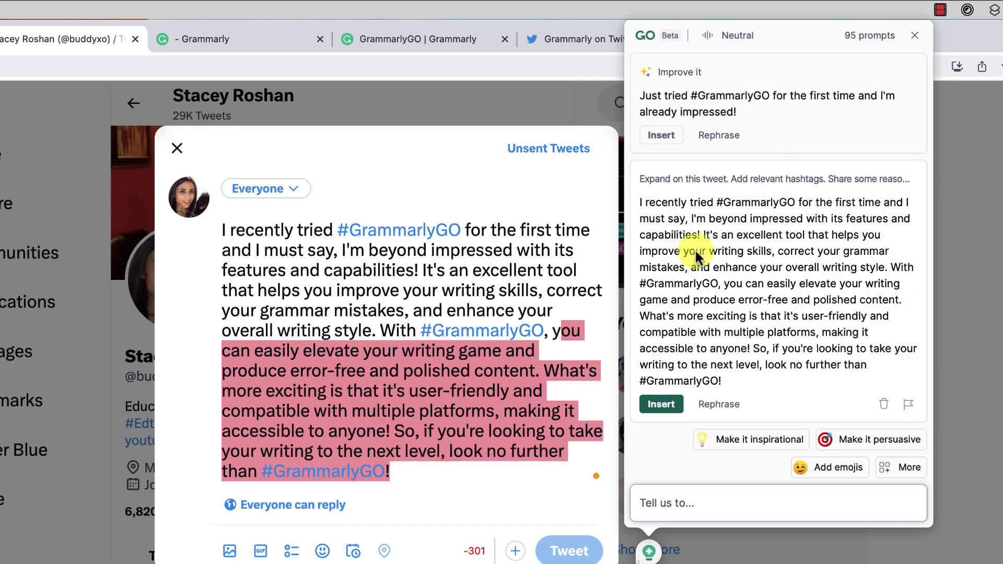
pyautogui.click(482, 285)
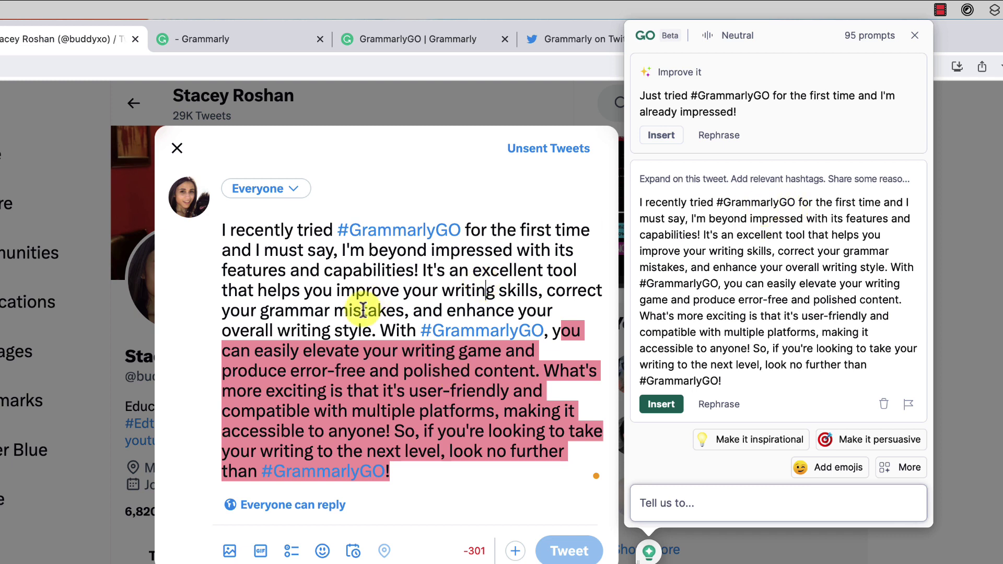
pyautogui.click(468, 270)
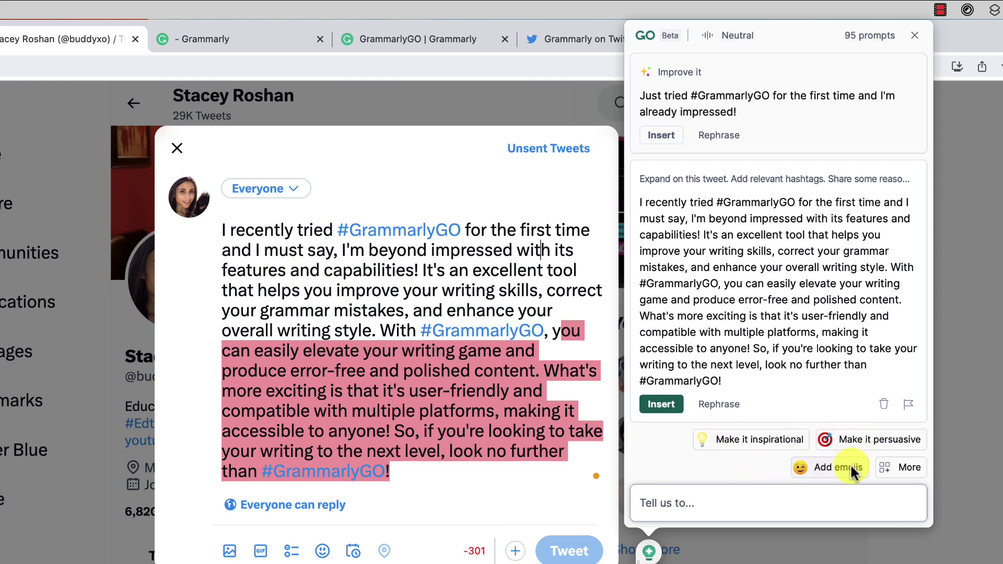
pyautogui.click(914, 35)
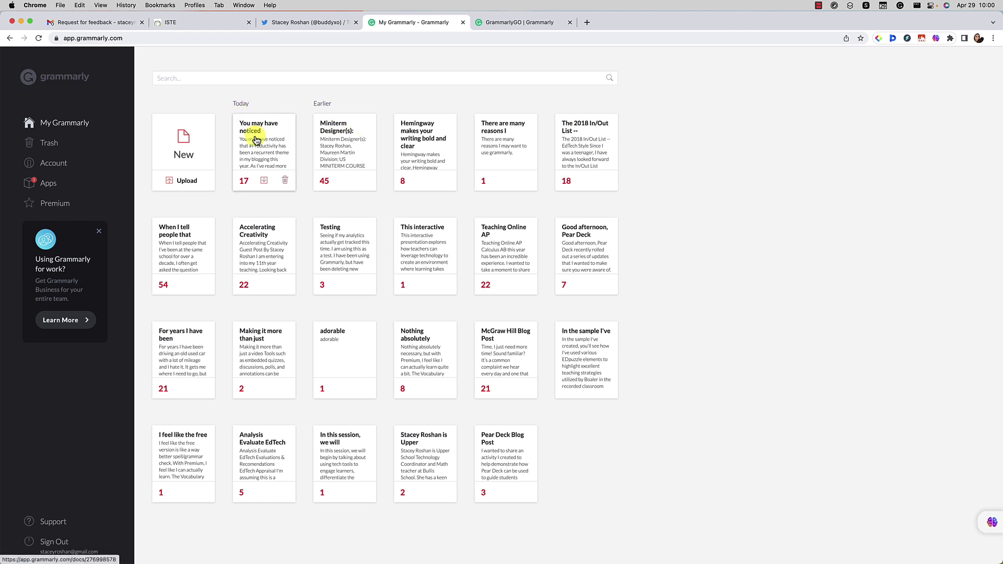
# Step: In the Grammarly web editor, open the "You may have noticed" document and expand GrammarlyGO's full list of ideas
pyautogui.click(256, 134)
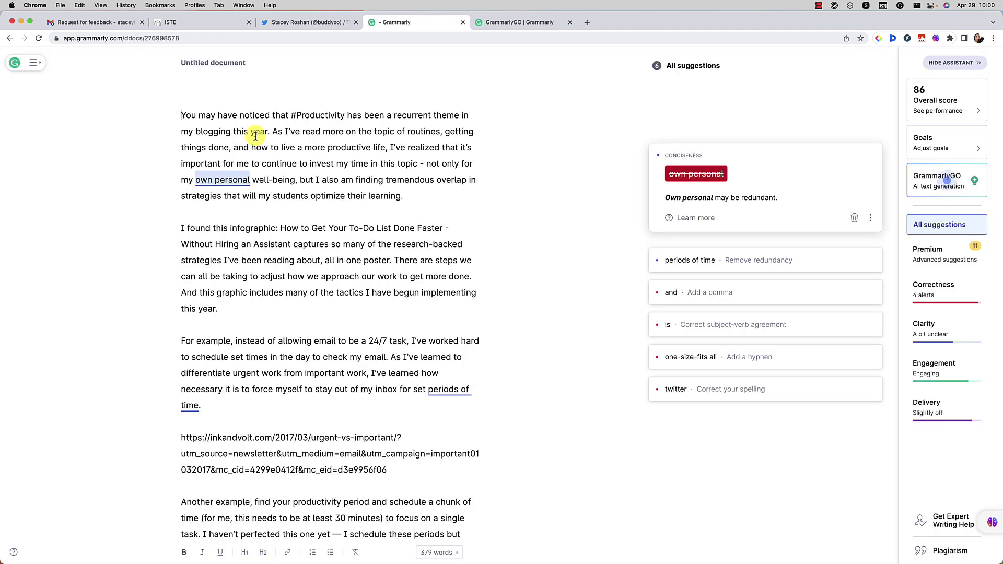
pyautogui.click(929, 185)
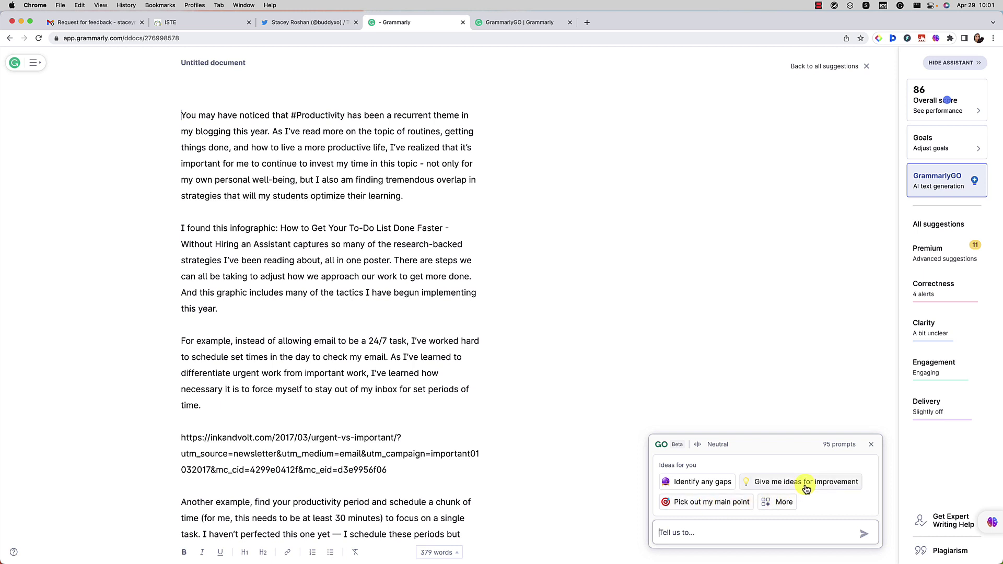
pyautogui.click(783, 502)
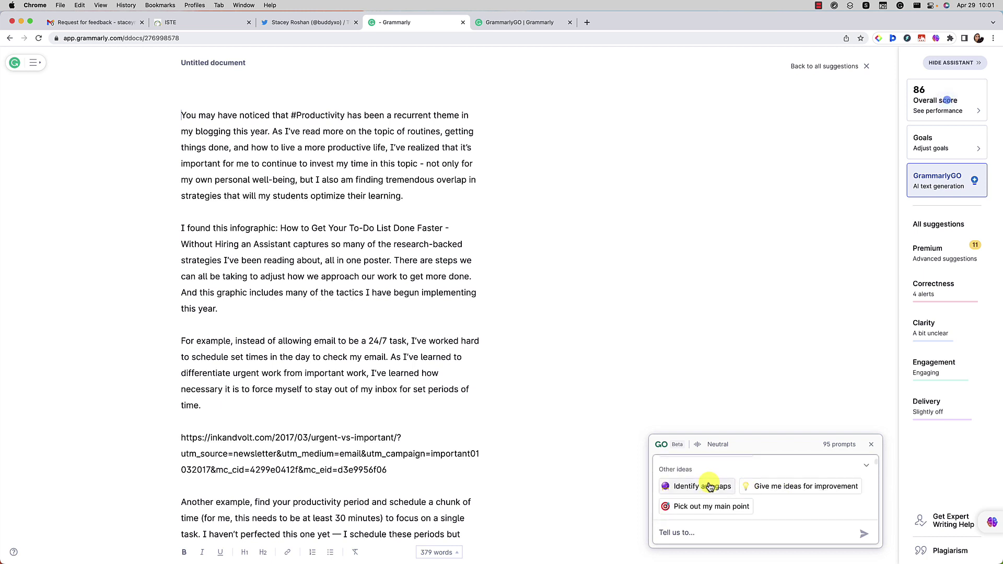
# Step: Look through GrammarlyGO's prompt ideas, from blog posts and thank you notes to memos and proposals, and close GrammarlyGO
pyautogui.scroll(-2, 776, 487)
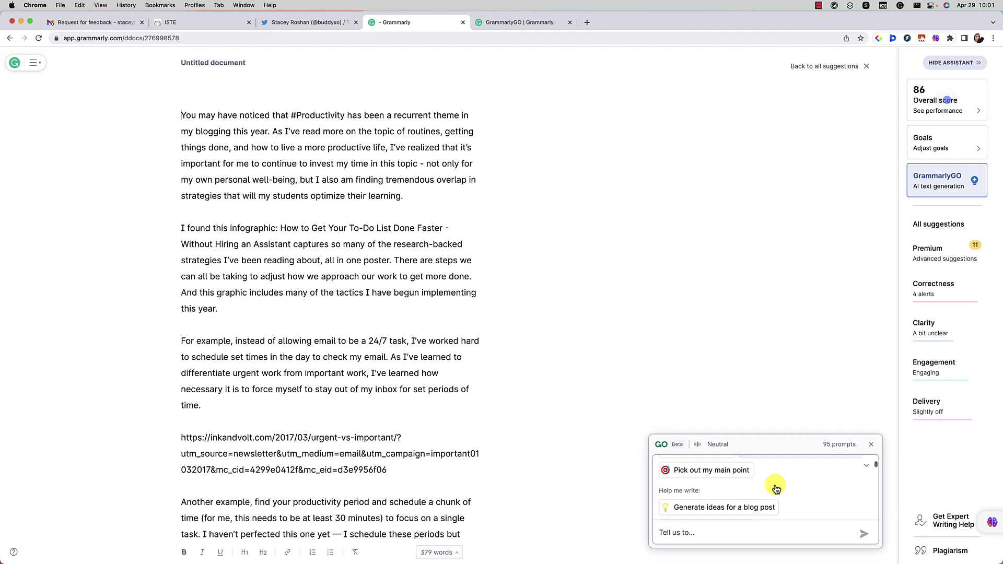
pyautogui.scroll(-1, 776, 487)
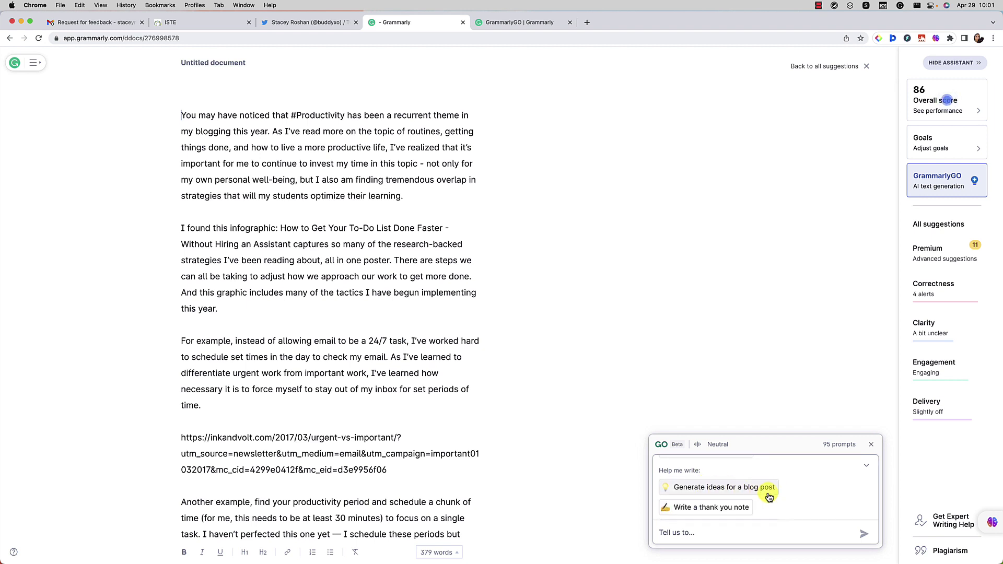
pyautogui.scroll(-3, 765, 497)
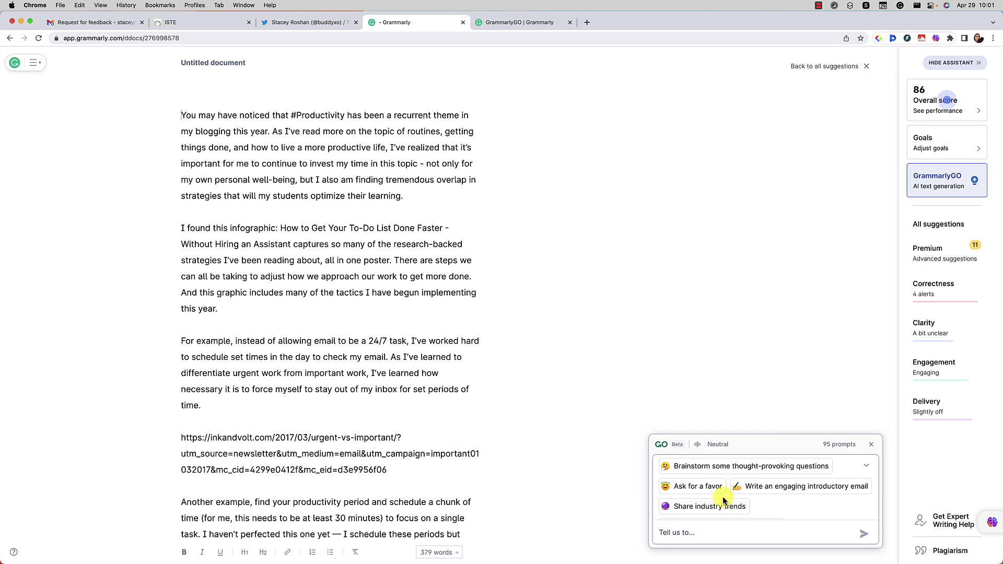
pyautogui.scroll(-5, 724, 501)
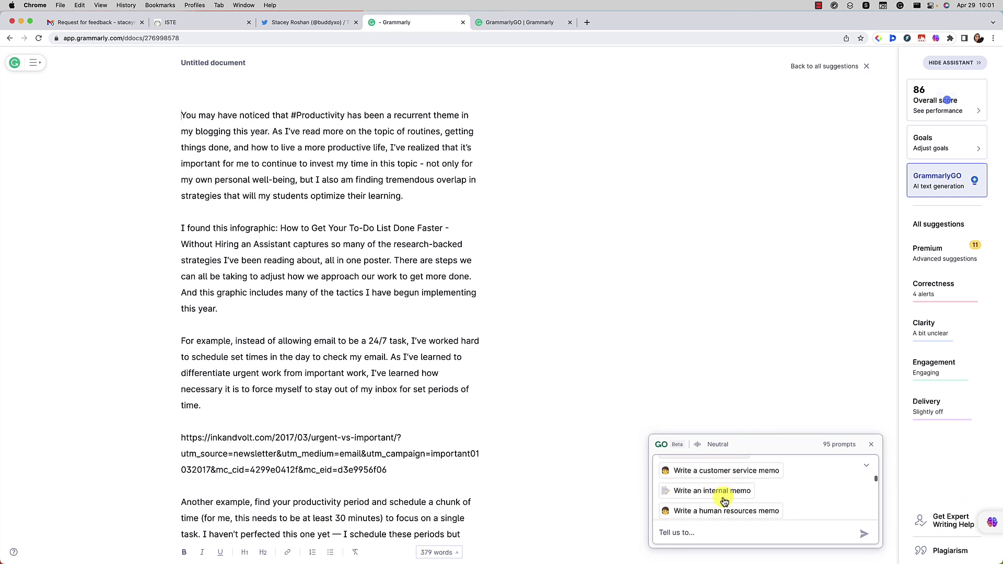
pyautogui.scroll(-4, 724, 500)
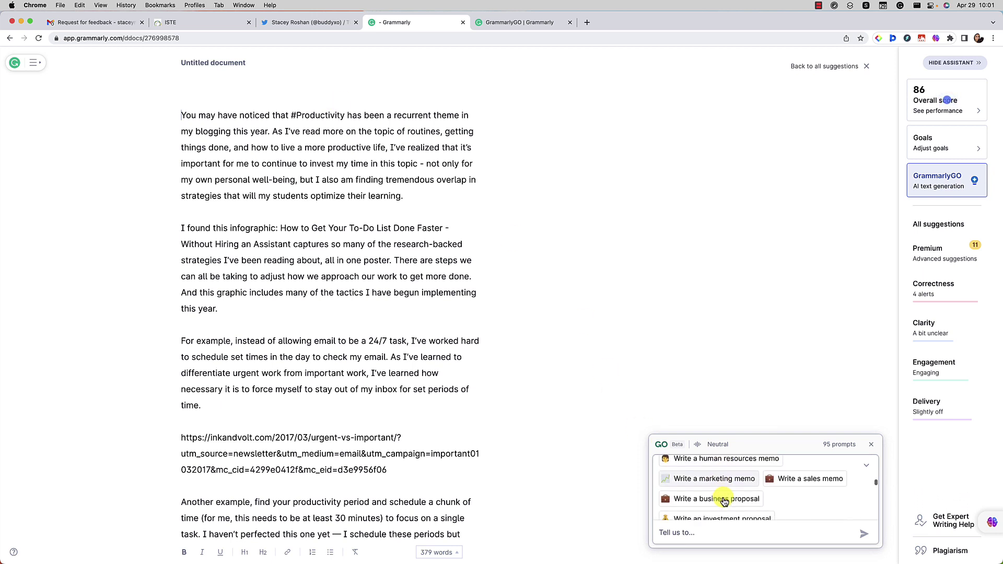
pyautogui.scroll(-1, 723, 501)
pyautogui.scroll(10, 724, 500)
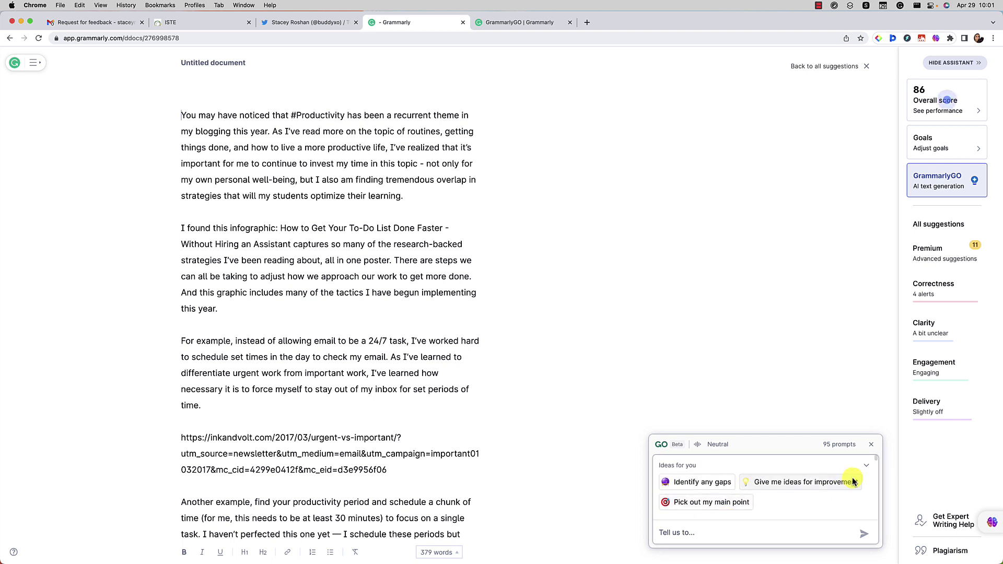
pyautogui.click(871, 444)
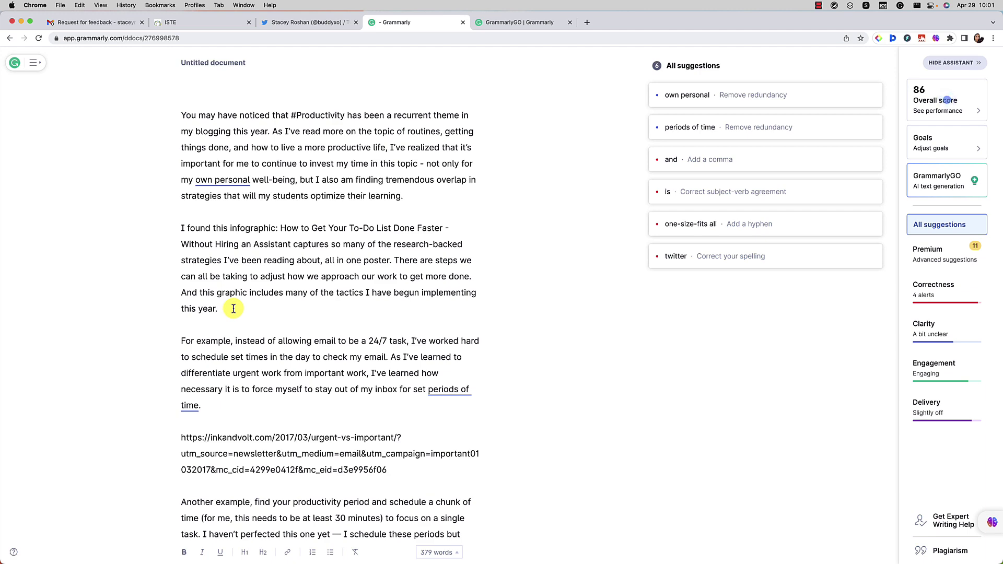
# Step: Look over the productivity blog post from its opening paragraph to the closing Twitter link
pyautogui.scroll(-10, 234, 308)
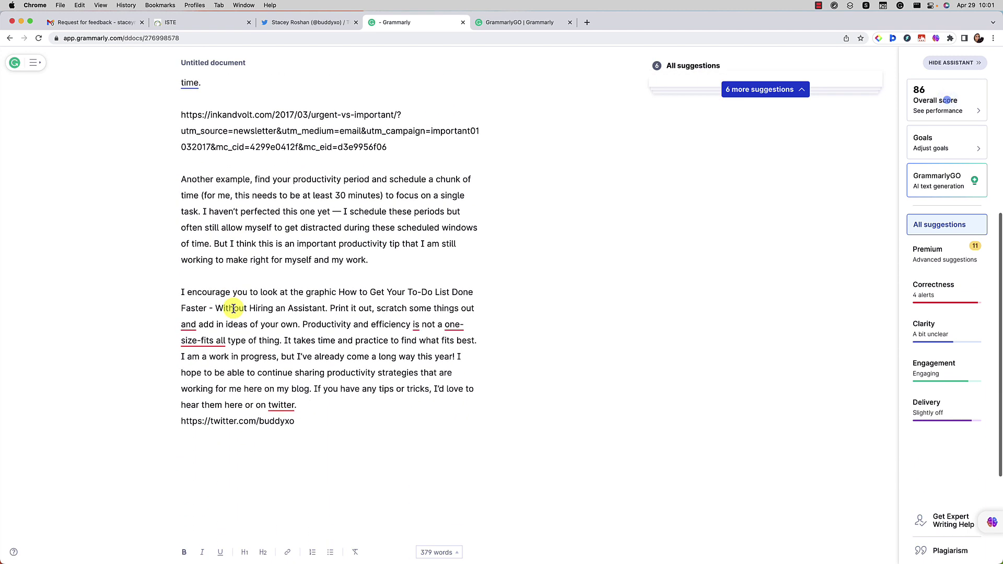
pyautogui.scroll(9, 234, 308)
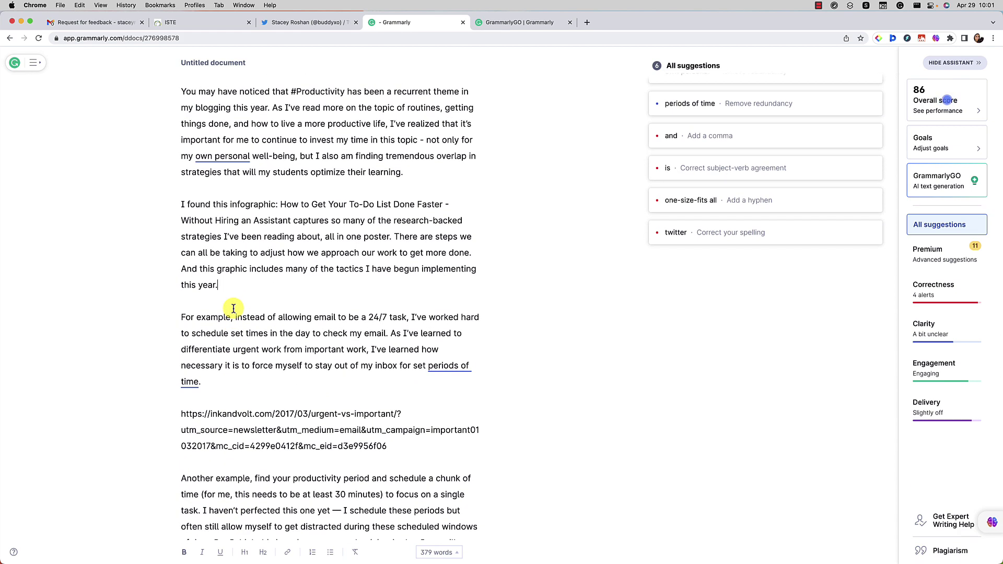
pyautogui.scroll(1, 234, 308)
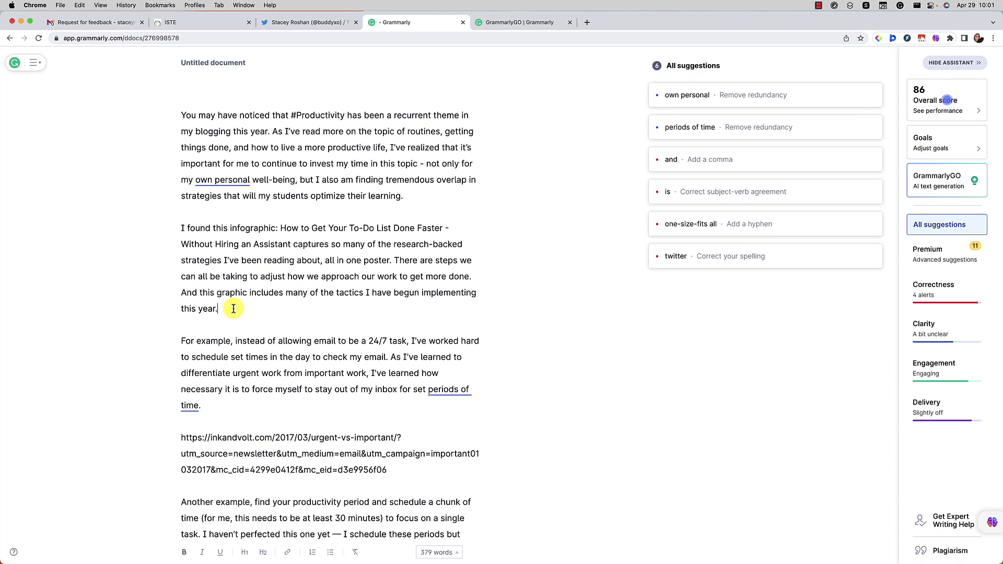
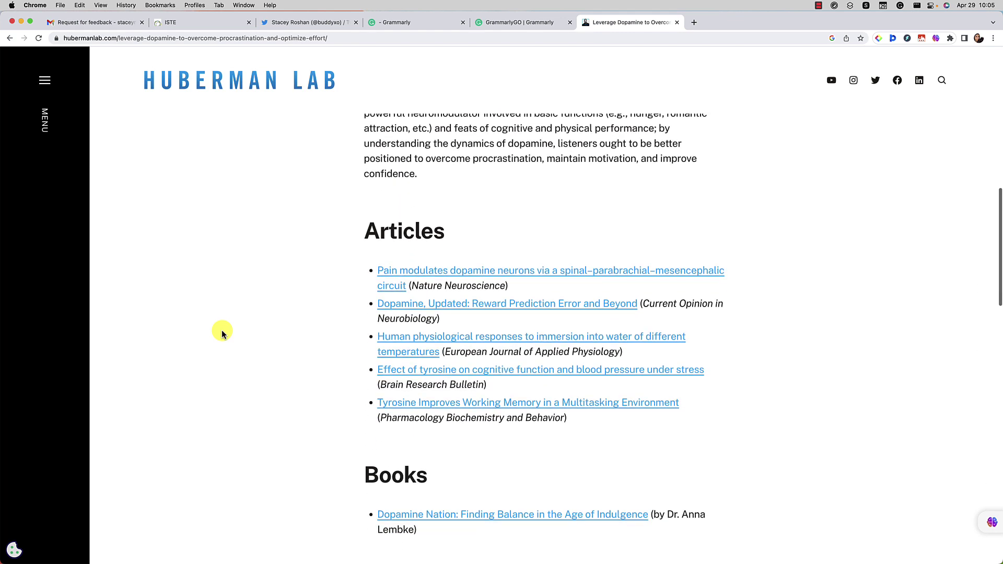
# Step: Open the article "Tyrosine Improves Working Memory in a Multitasking Environment" from the Huberman Lab page and view its abstract
pyautogui.scroll(-2, 462, 369)
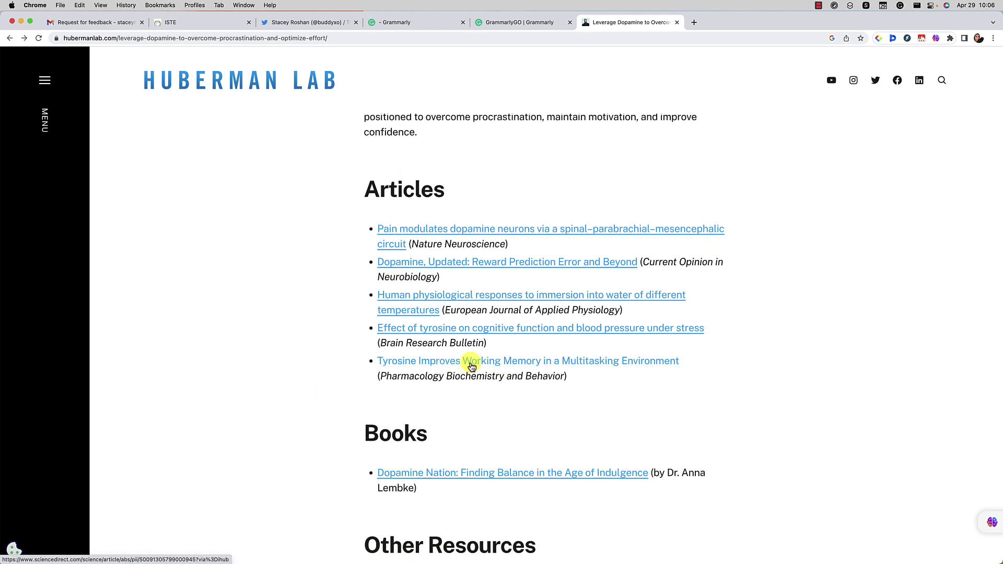
pyautogui.click(471, 365)
pyautogui.scroll(-2, 471, 363)
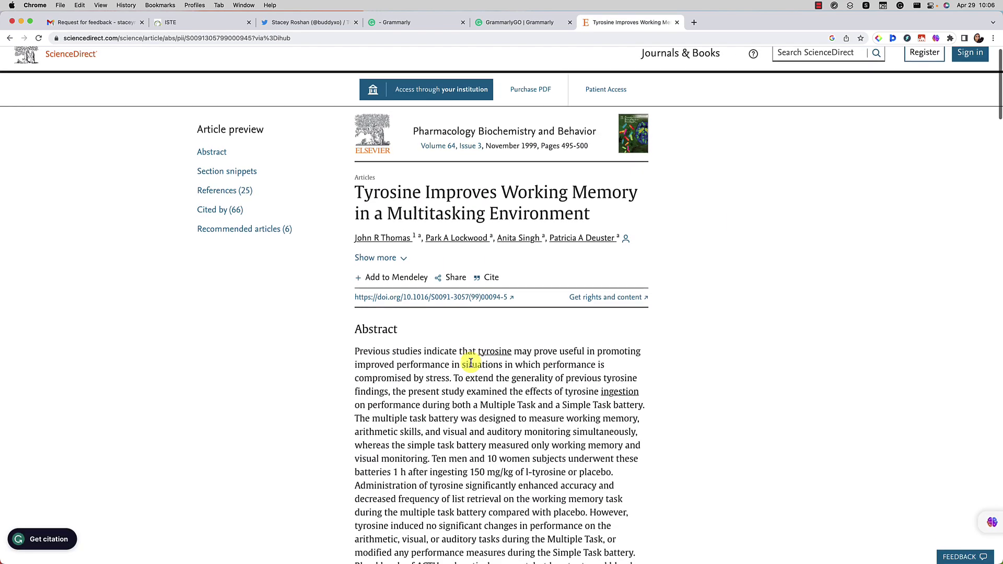
pyautogui.scroll(-6, 471, 363)
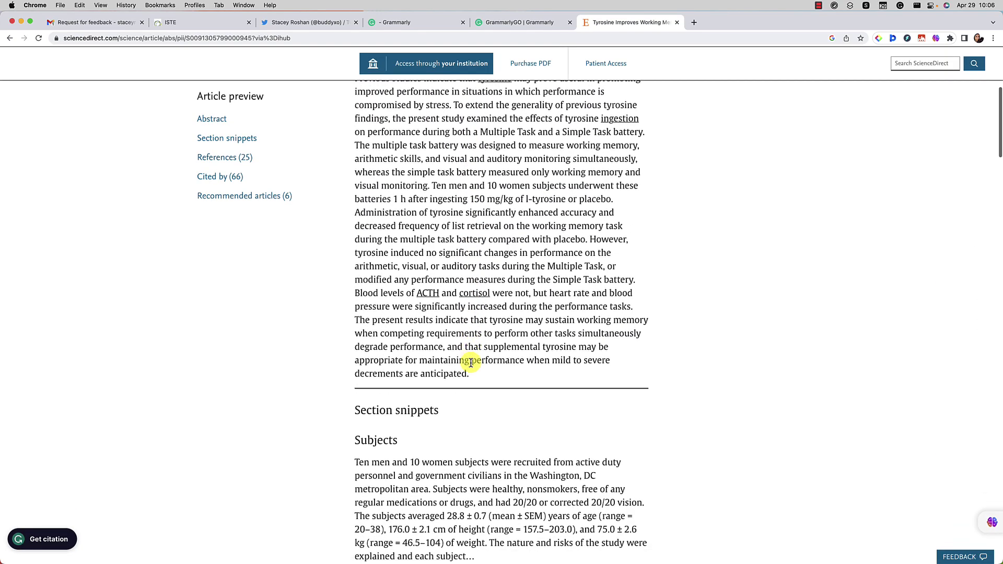
pyautogui.scroll(4, 471, 362)
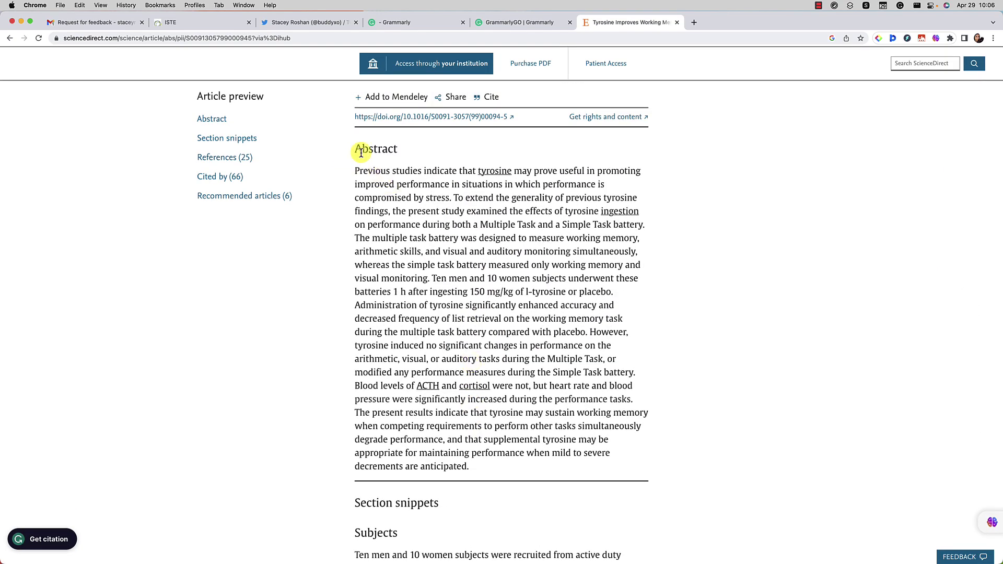
# Step: Select the article's text from the "Abstract" heading through the end of the Discussion section
pyautogui.moveTo(355, 149); pyautogui.dragTo(543, 279)
pyautogui.scroll(-8, 411, 456)
pyautogui.scroll(-4, 437, 465)
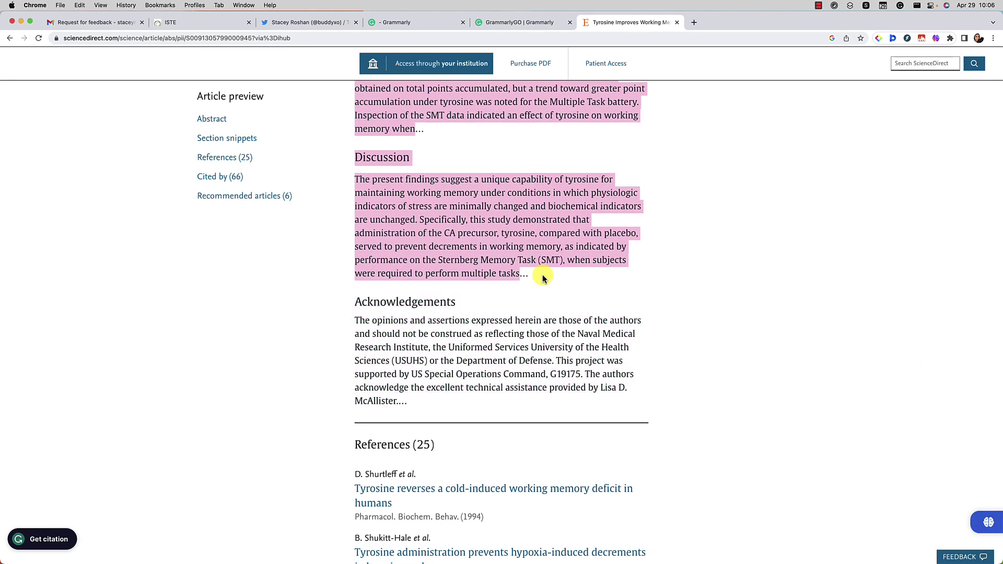
# Step: Switch to NotePlan and paste the tyrosine article text below the productivity blog post in the Fri, May 5 note
pyautogui.hotkey('ctrl', 'Left')
pyautogui.click(386, 304)
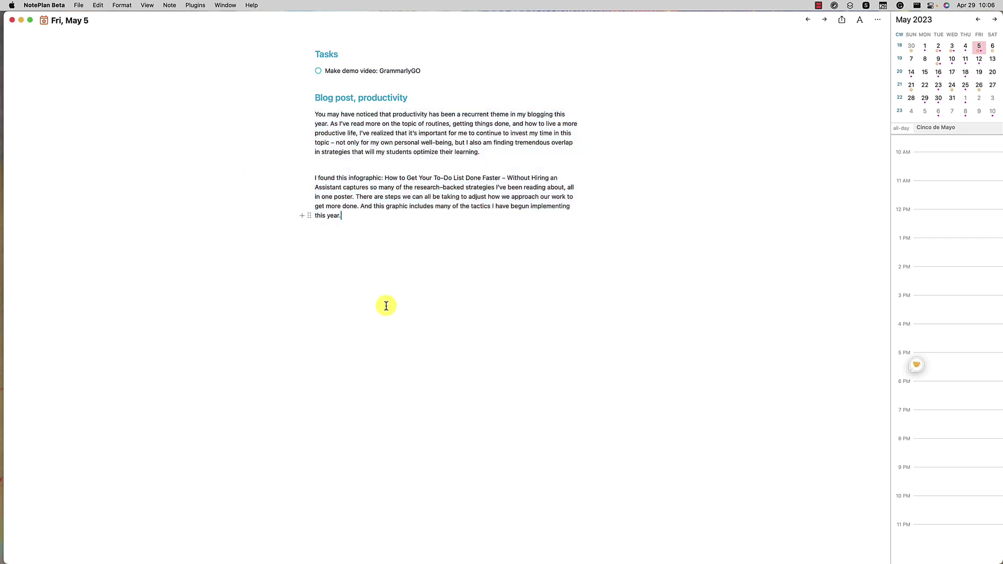
pyautogui.press('Return')
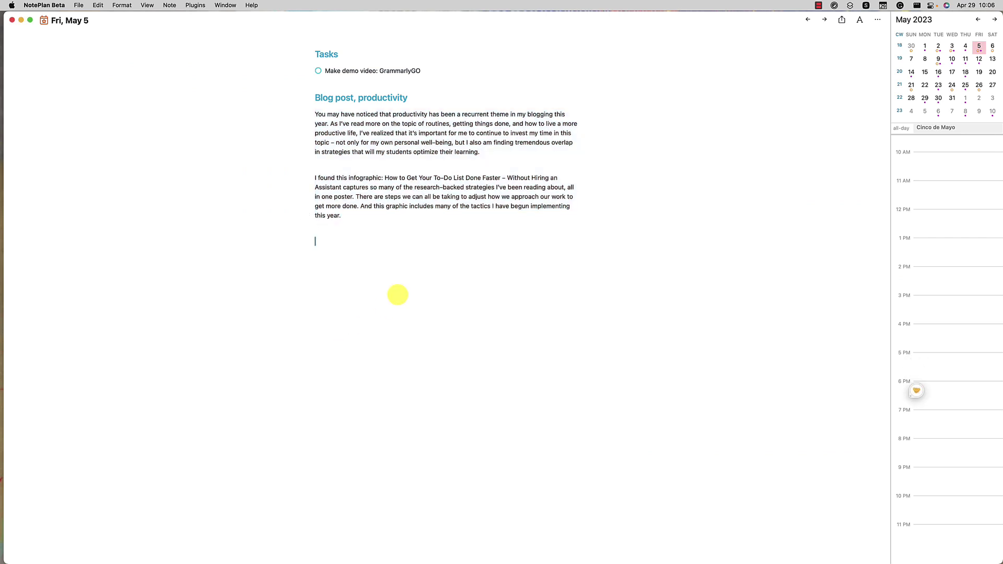
pyautogui.press('super+v')
# Step: Select the pasted article from its title through the Discussion and have GrammarlyGO summarize it
pyautogui.moveTo(522, 537); pyautogui.dragTo(316, 211)
pyautogui.scroll(-5, 398, 365)
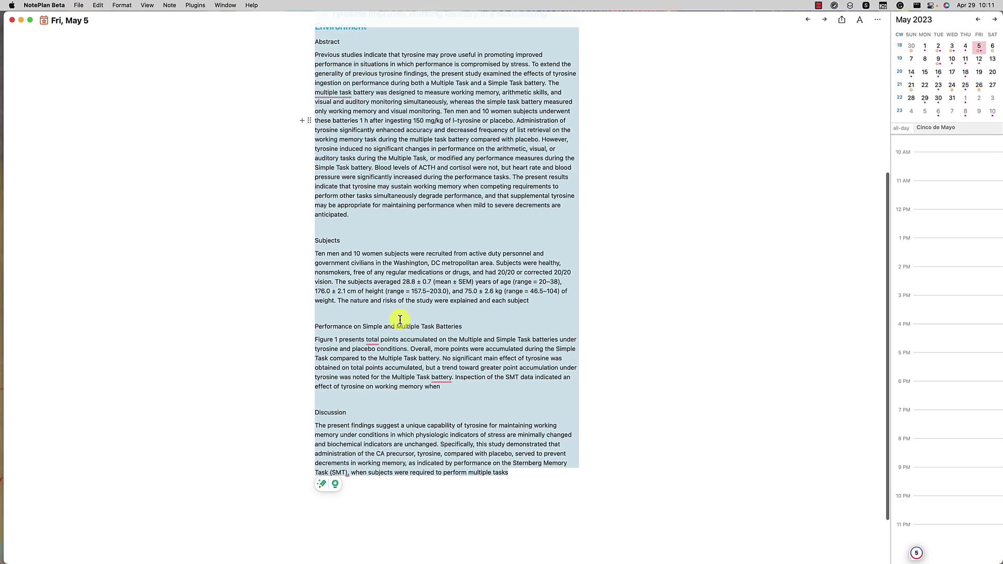
pyautogui.click(336, 479)
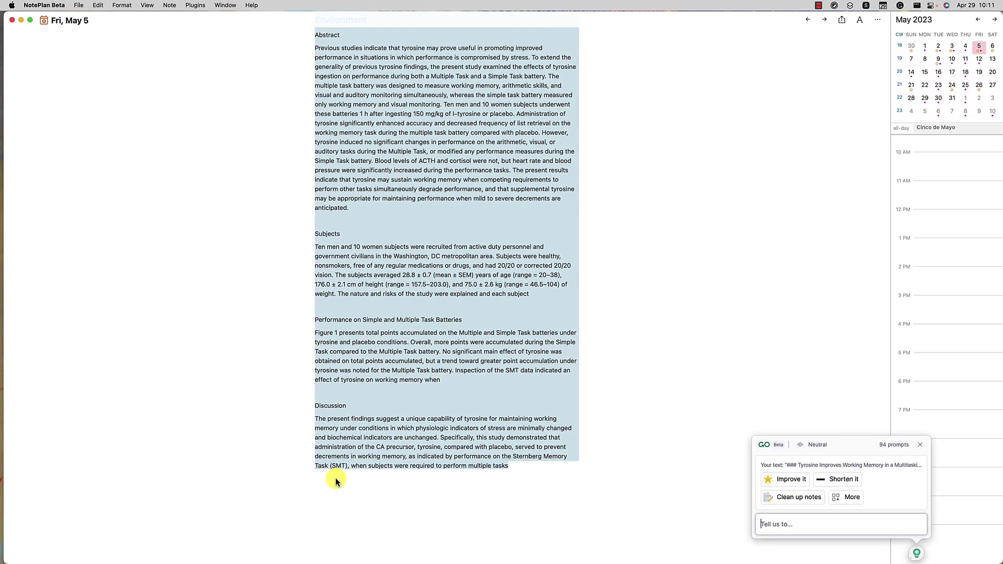
pyautogui.write('summ')
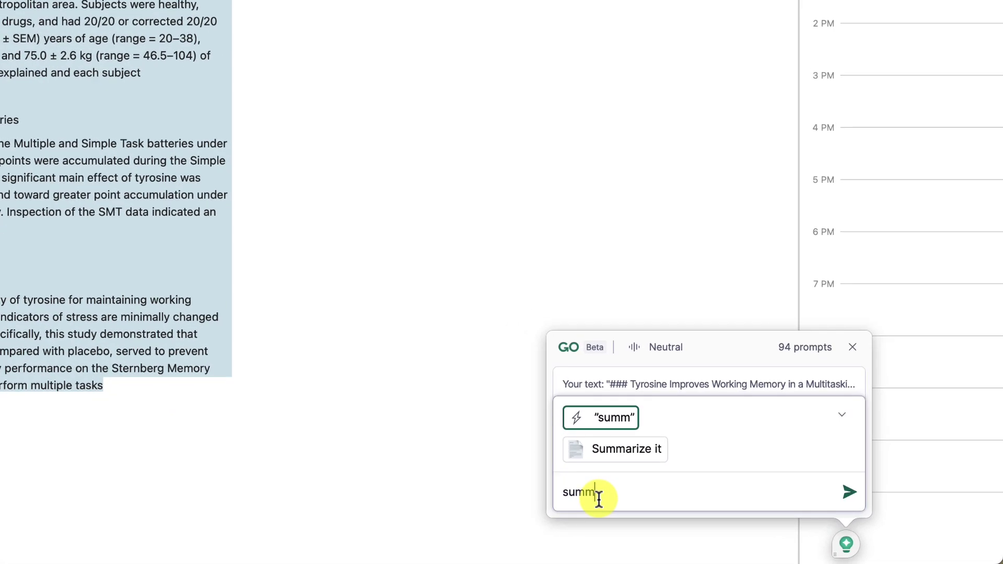
pyautogui.click(625, 452)
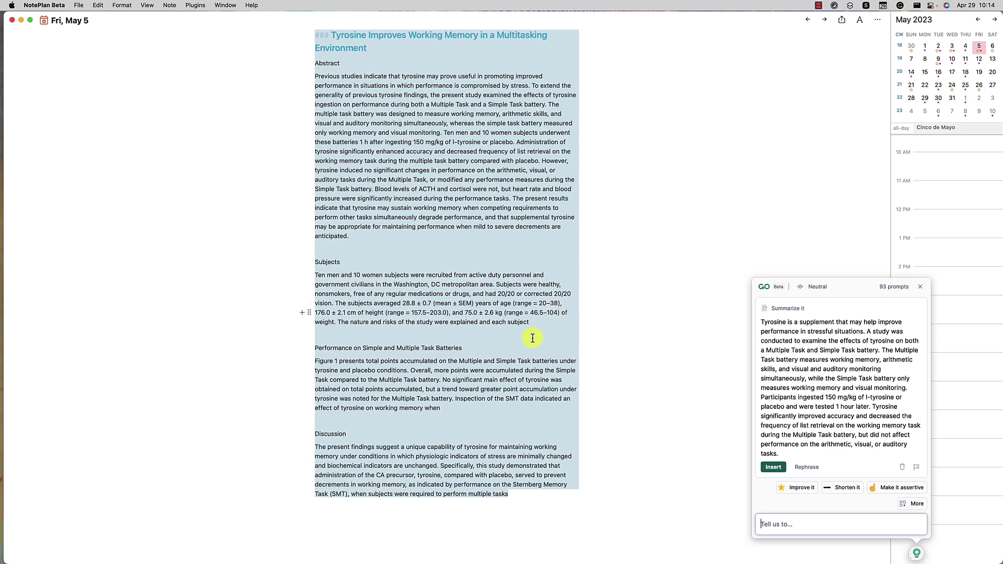
pyautogui.click(773, 467)
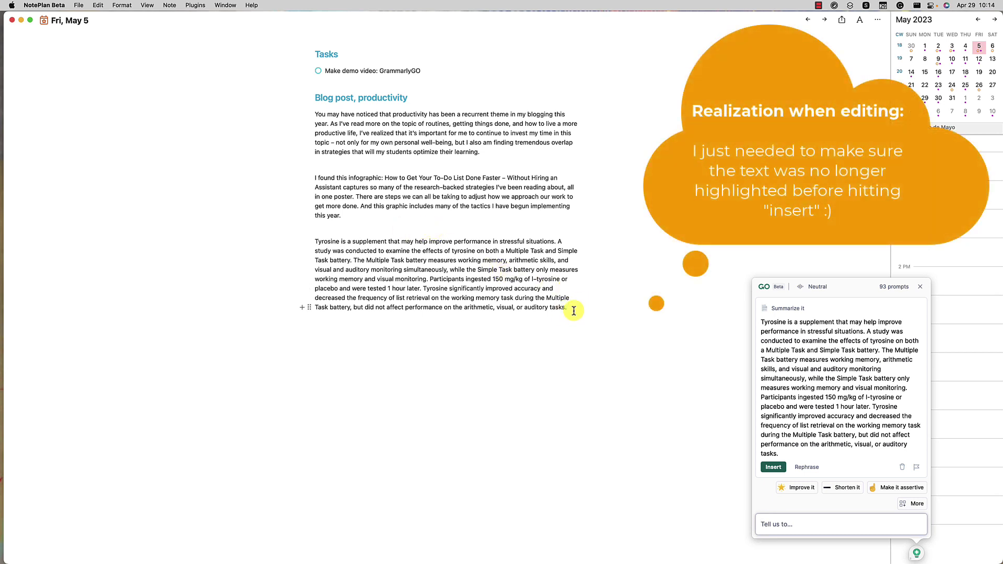
pyautogui.press('BackSpace')
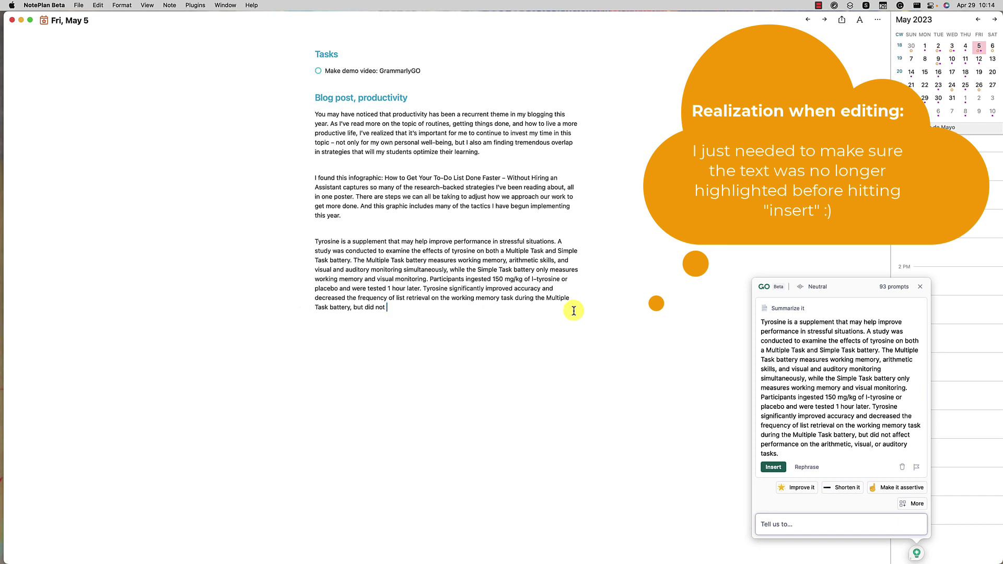
pyautogui.press('BackSpace')
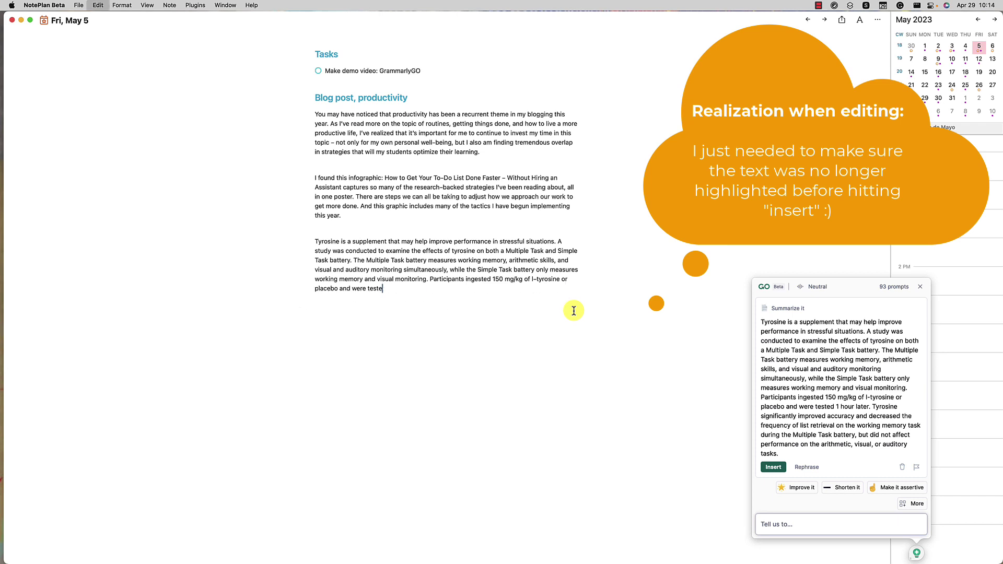
pyautogui.press('super+z')
pyautogui.press('super+z')
pyautogui.press('super+z')
pyautogui.press('super+z')
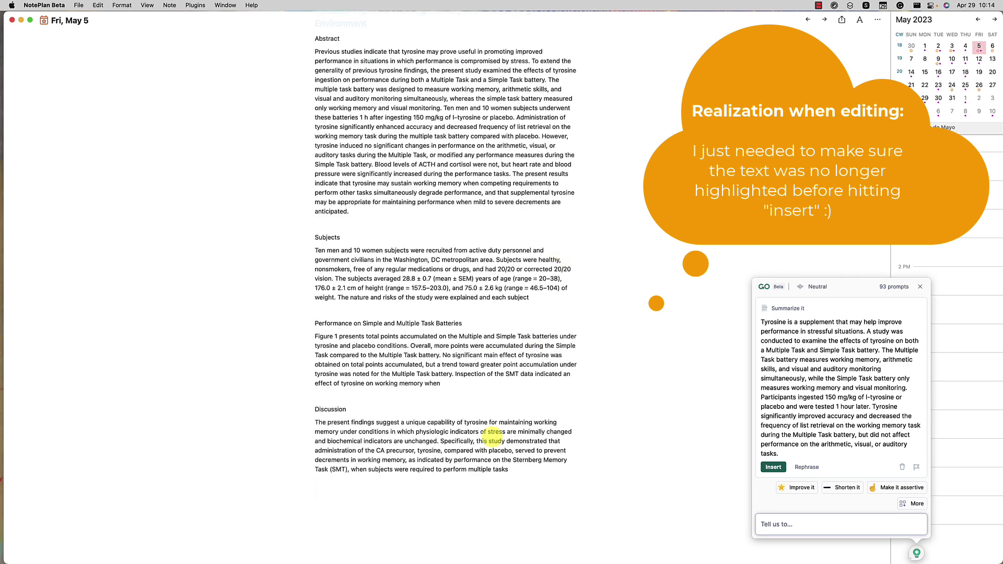
# Step: Add a level-three "Summary" heading below the Discussion paragraph and insert GrammarlyGO's generated summary under it
pyautogui.write('### Summary')
pyautogui.press('Return')
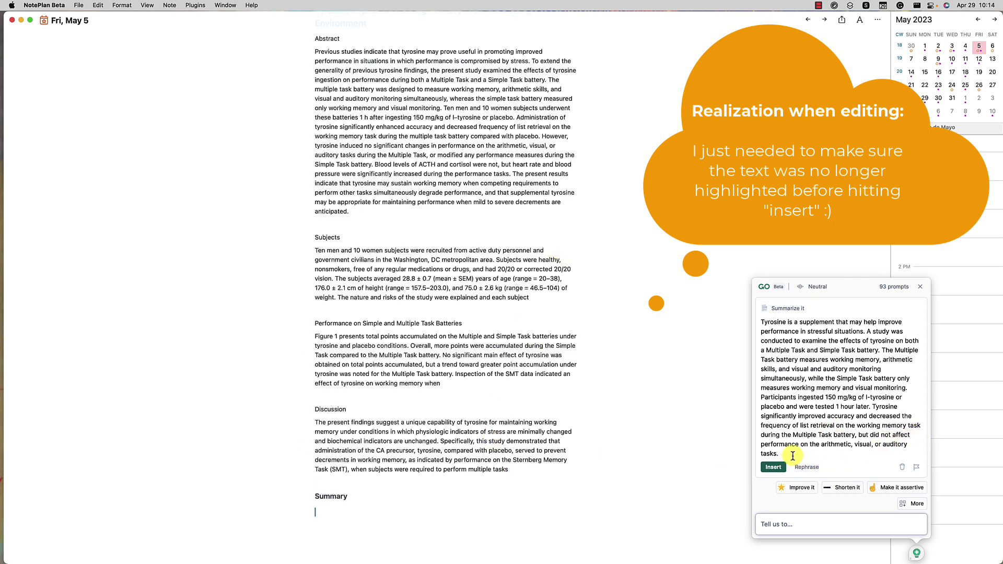
pyautogui.moveTo(792, 453); pyautogui.dragTo(764, 324)
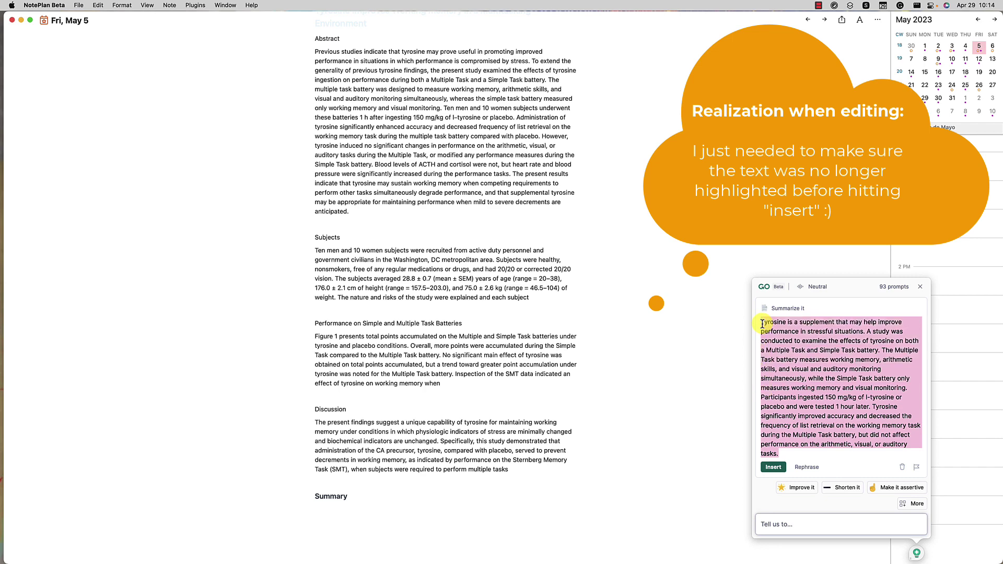
pyautogui.click(773, 466)
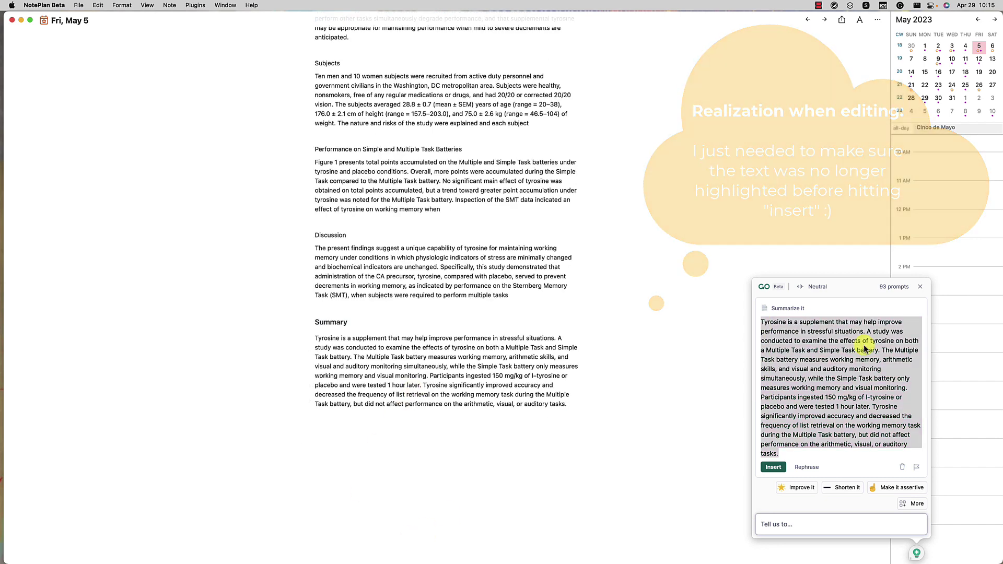
# Step: View GrammarlyGO's voice settings for formality, tone and language, and close the assistant without changing them
pyautogui.click(815, 291)
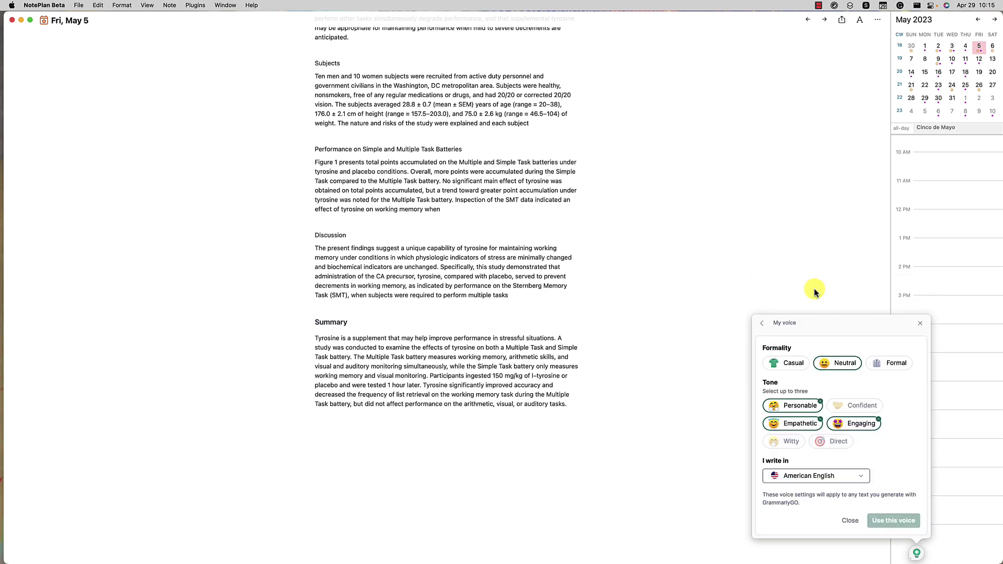
pyautogui.click(764, 325)
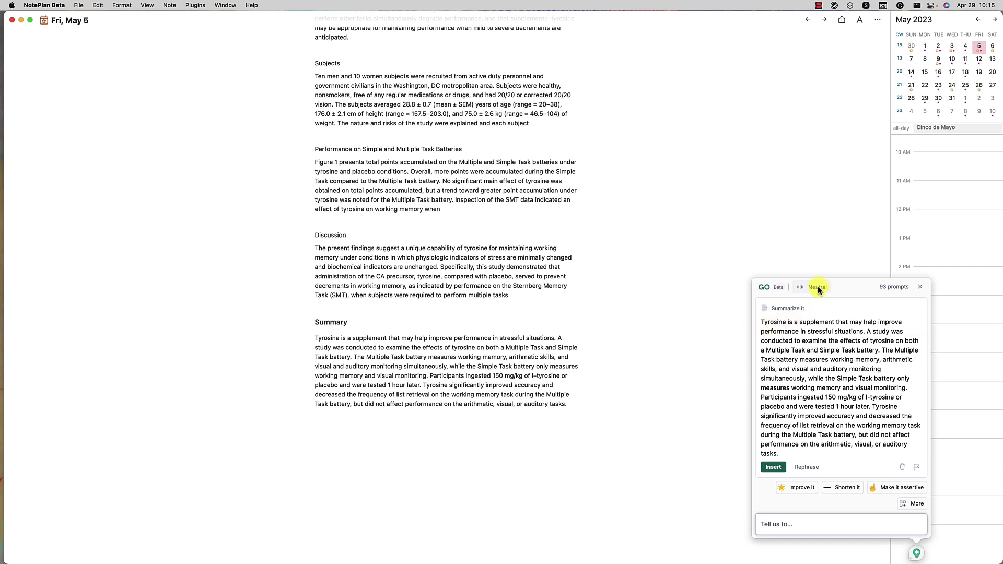
pyautogui.click(920, 288)
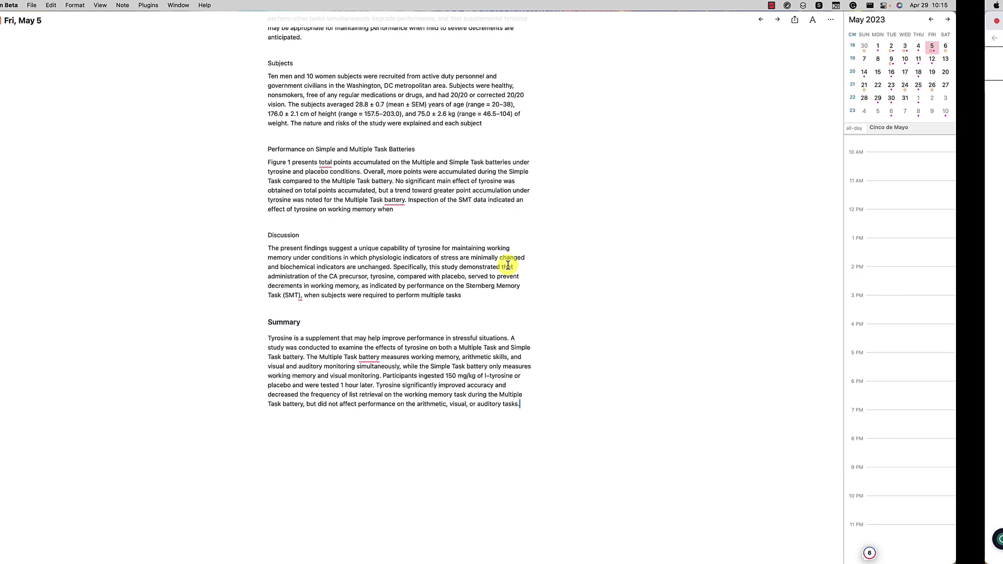
# Step: Switch to Chrome, close the tyrosine article and bring up the GrammarlyGO product page
pyautogui.press('super+Tab')
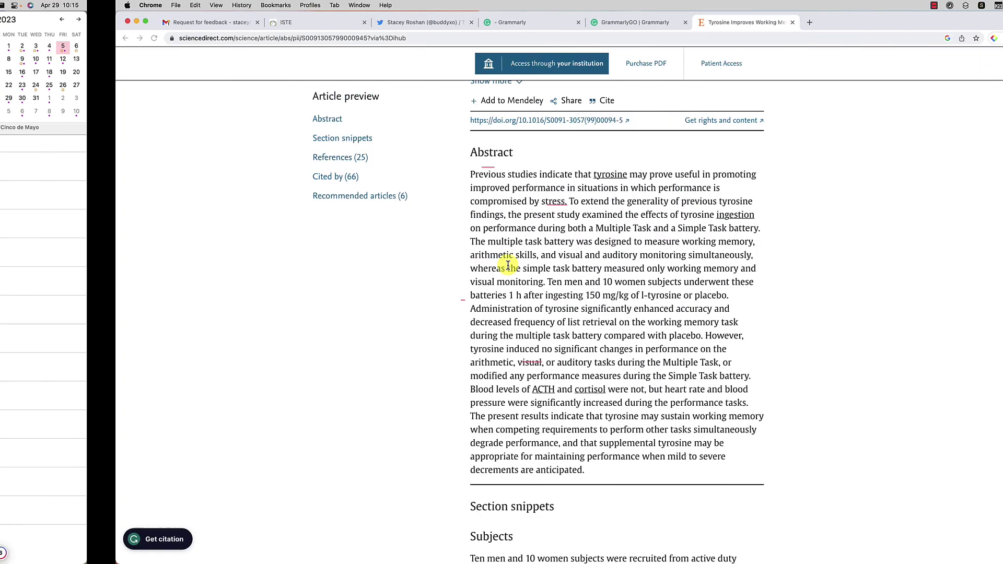
pyautogui.click(678, 23)
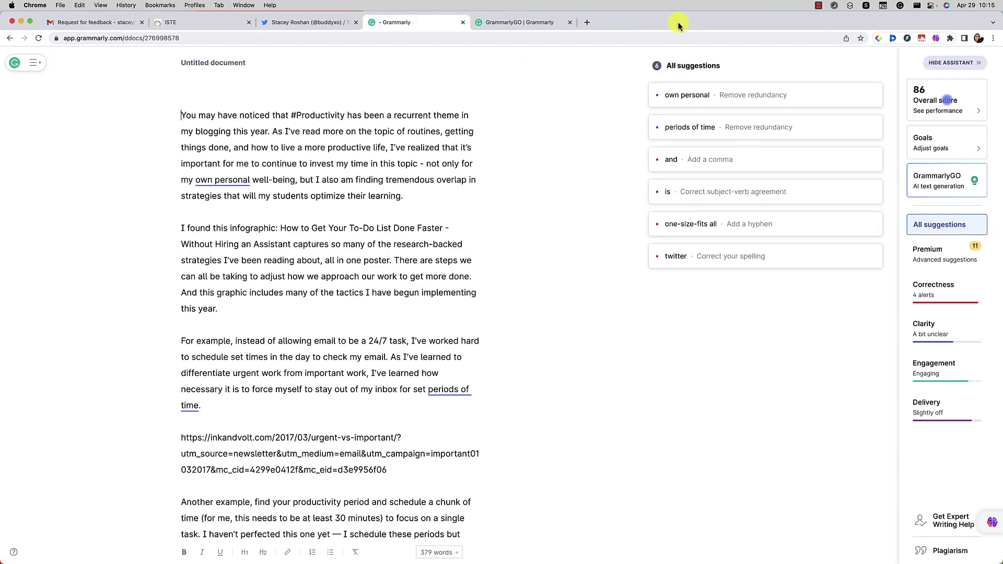
pyautogui.click(517, 21)
# Step: Look through the GrammarlyGO page's feature sections, from the intro video to the email replies section
pyautogui.scroll(-1, 511, 273)
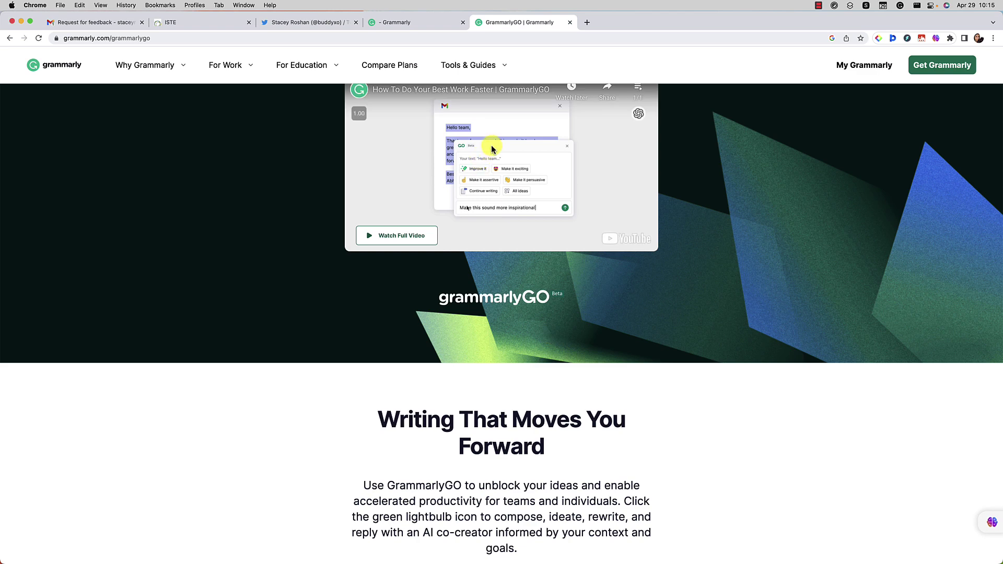
pyautogui.scroll(1, 436, 169)
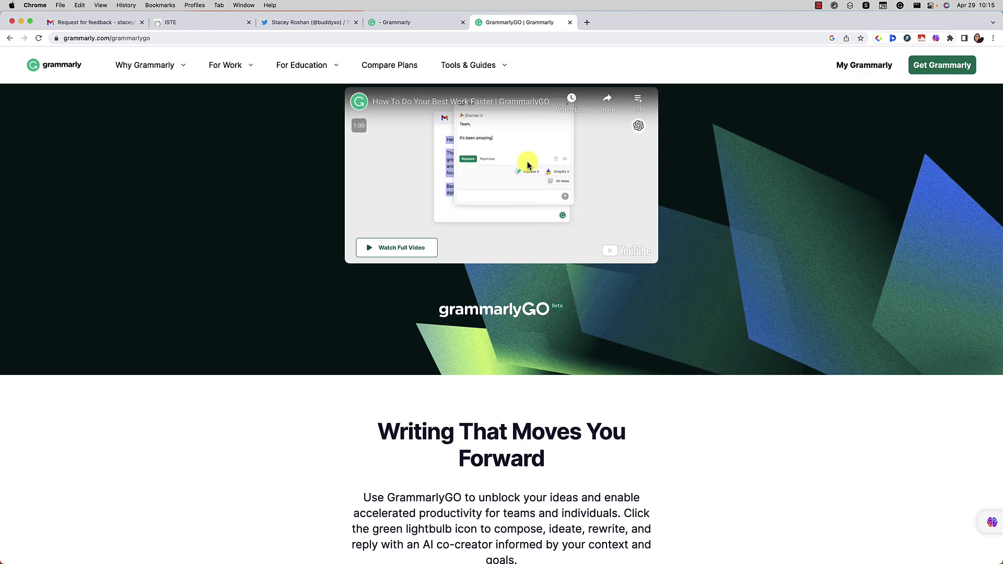
pyautogui.scroll(-1, 528, 218)
pyautogui.scroll(-5, 518, 216)
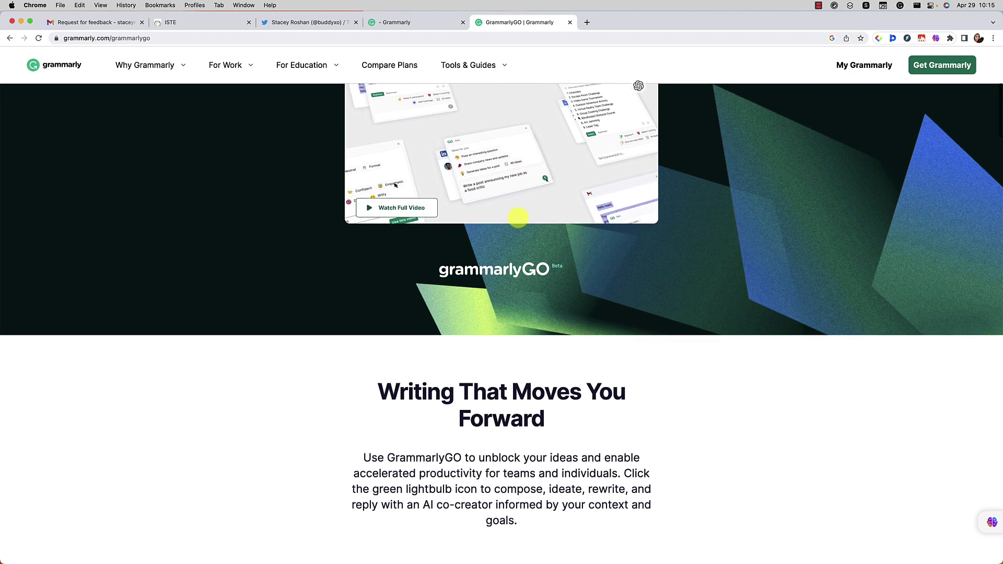
pyautogui.scroll(-2, 517, 217)
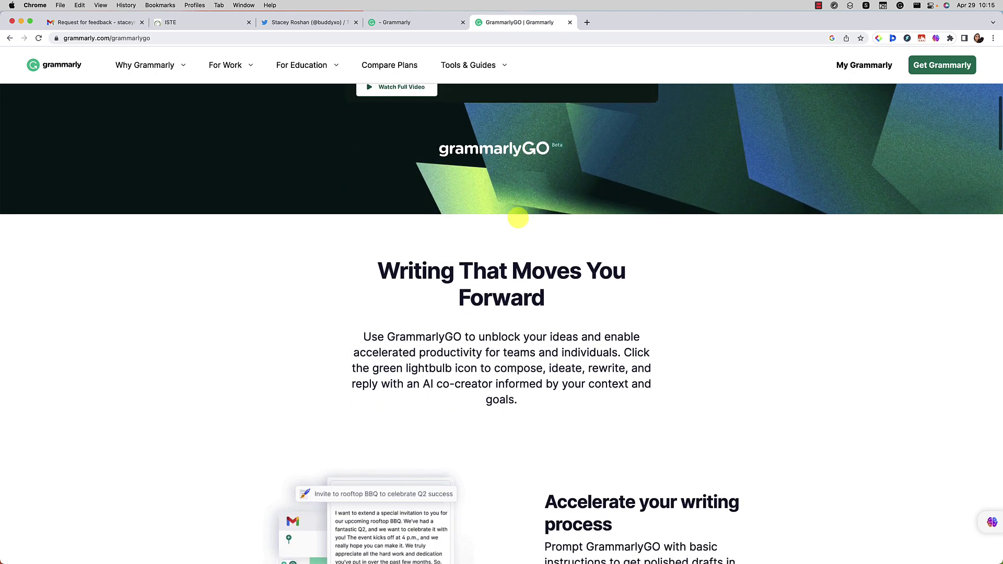
pyautogui.scroll(-15, 517, 217)
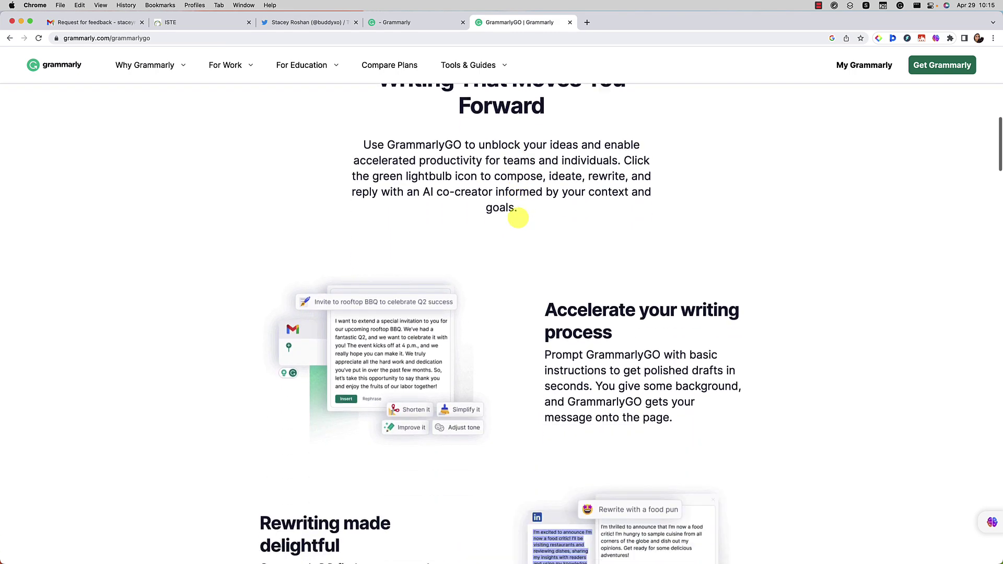
pyautogui.scroll(-9, 518, 218)
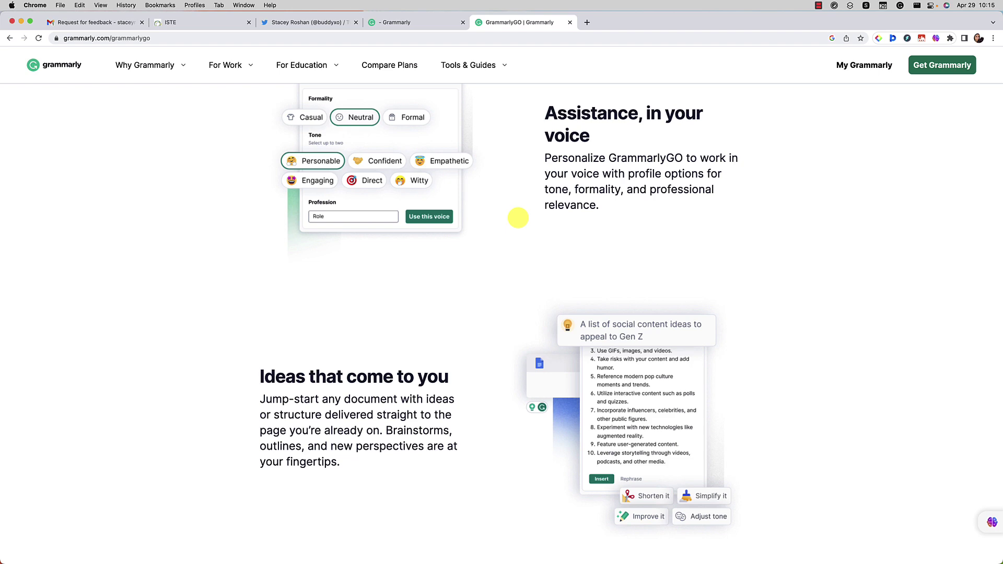
pyautogui.scroll(-6, 518, 217)
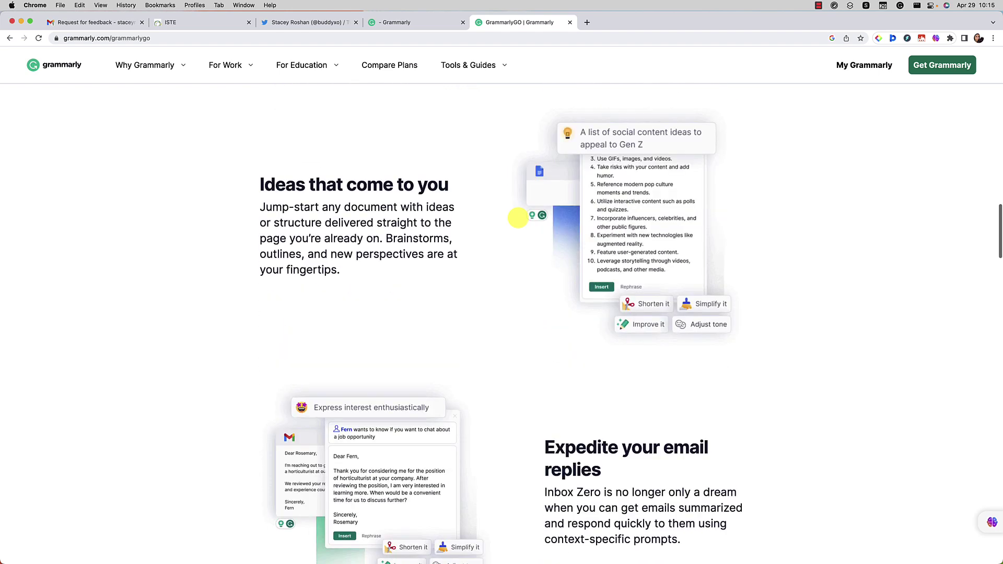
pyautogui.scroll(-2, 517, 217)
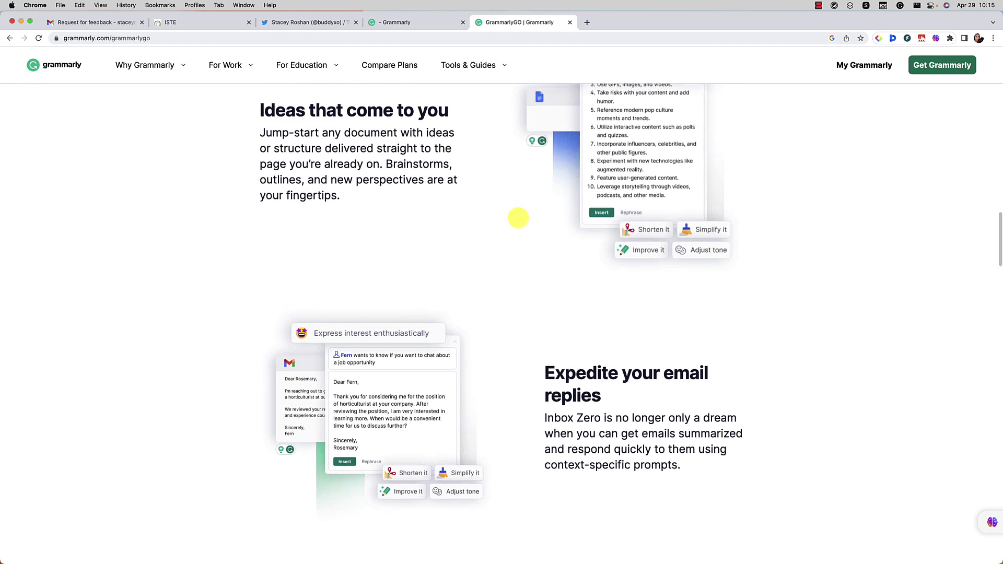
pyautogui.scroll(-3, 518, 217)
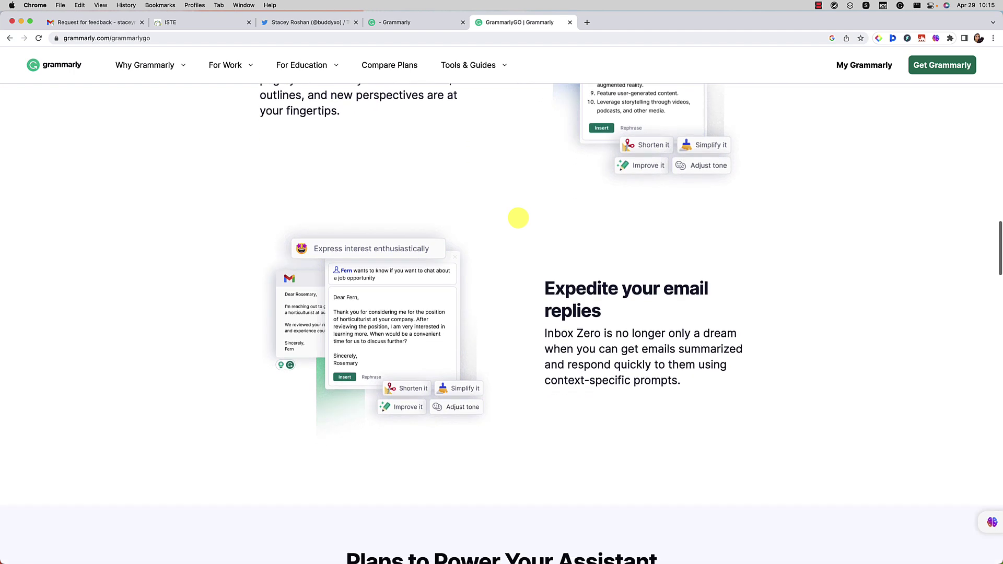
pyautogui.scroll(-4, 517, 217)
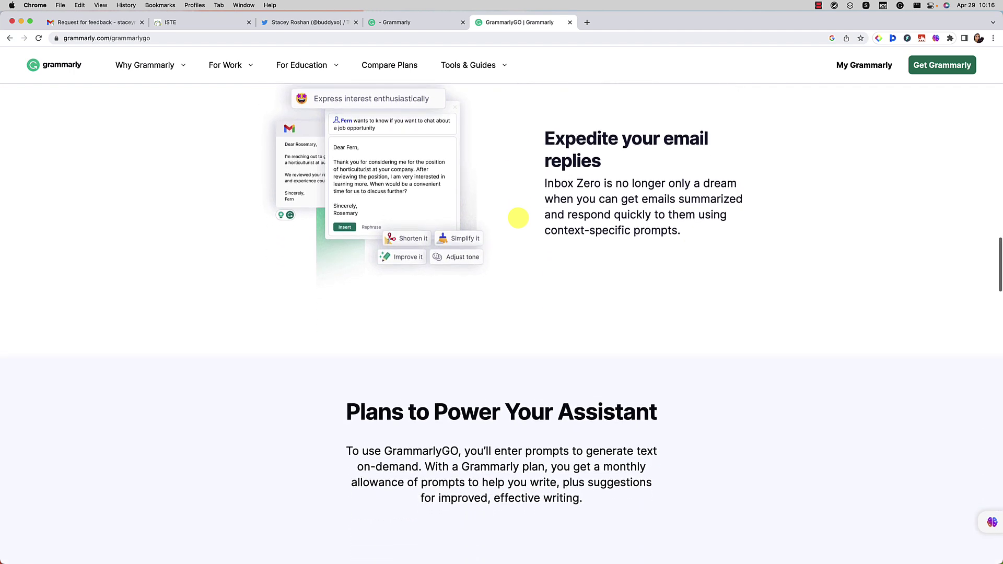
# Step: Examine the monthly prompt allowances of the Free, Premium, Teams and Enterprise plans under "Plans to Power Your Assistant"
pyautogui.scroll(-1, 518, 217)
pyautogui.scroll(-3, 518, 217)
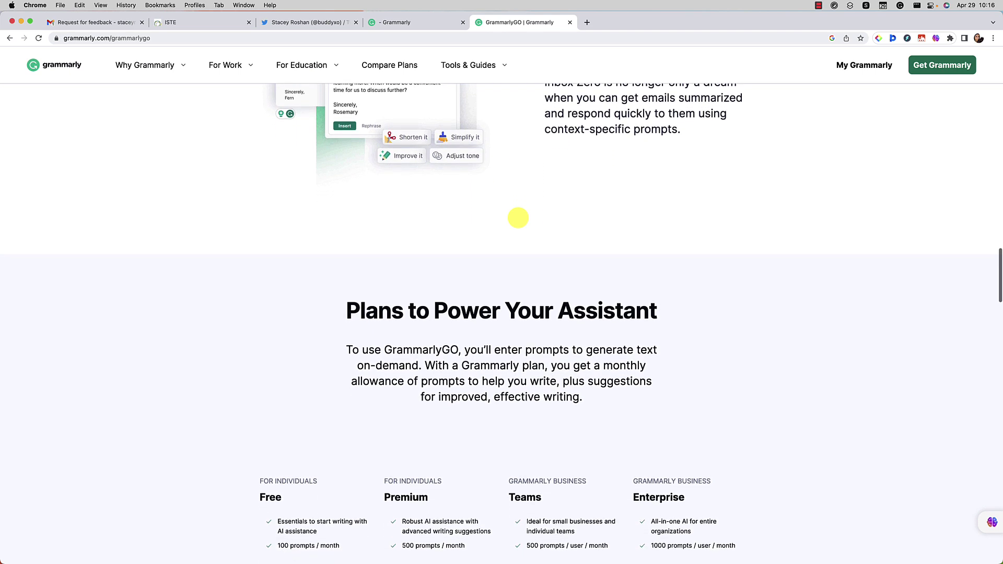
pyautogui.scroll(-3, 517, 217)
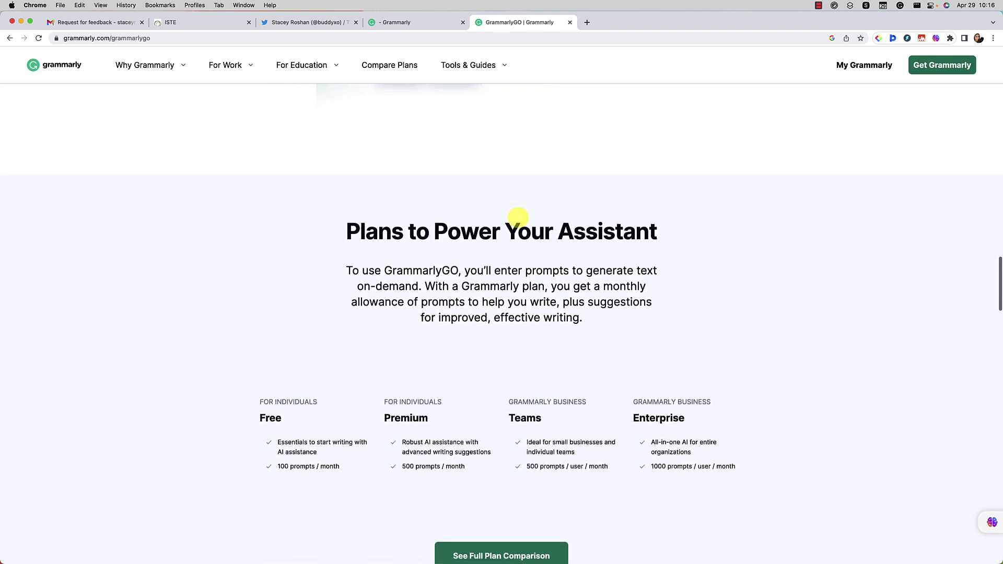
pyautogui.scroll(-2, 518, 217)
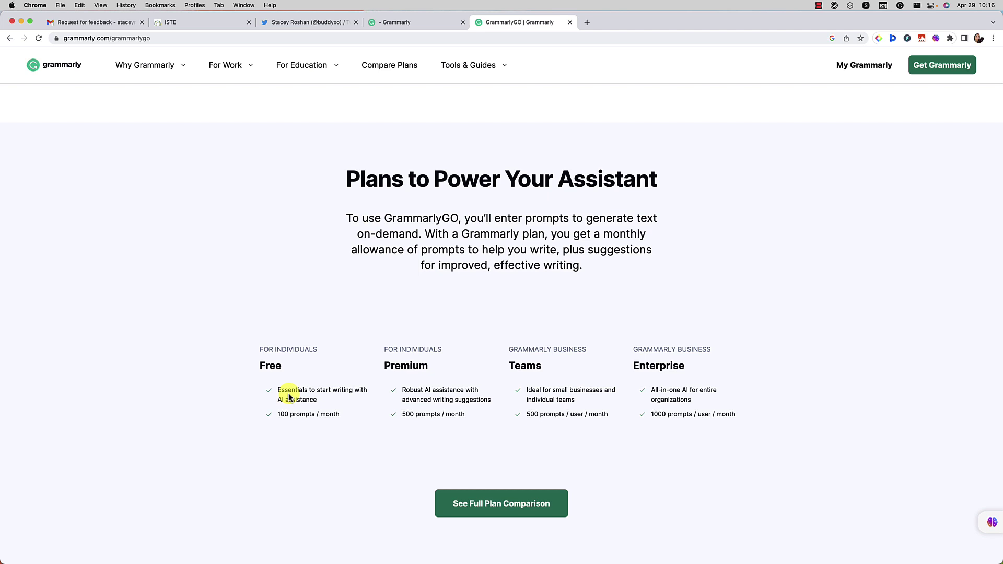
pyautogui.scroll(-1, 289, 397)
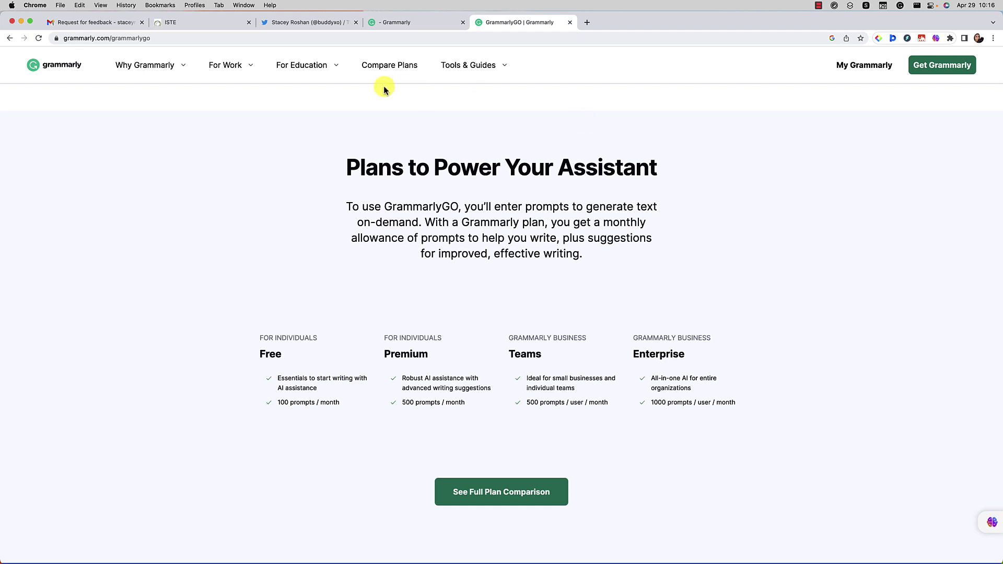
# Step: Revisit the GrammarlyGO tweet draft, then open Instagram and locate the GrammarlyGO option in a post's comment field
pyautogui.click(324, 23)
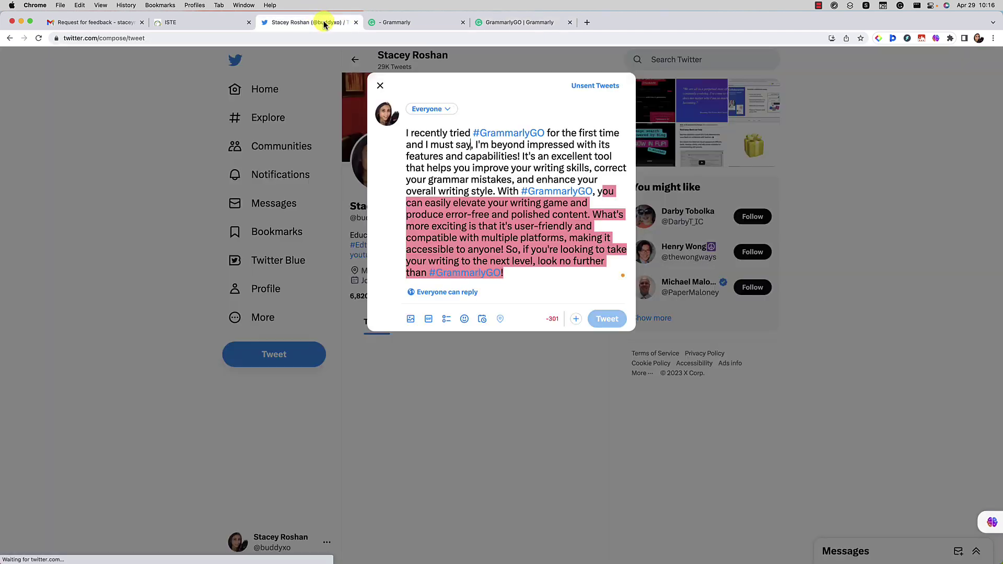
pyautogui.click(586, 22)
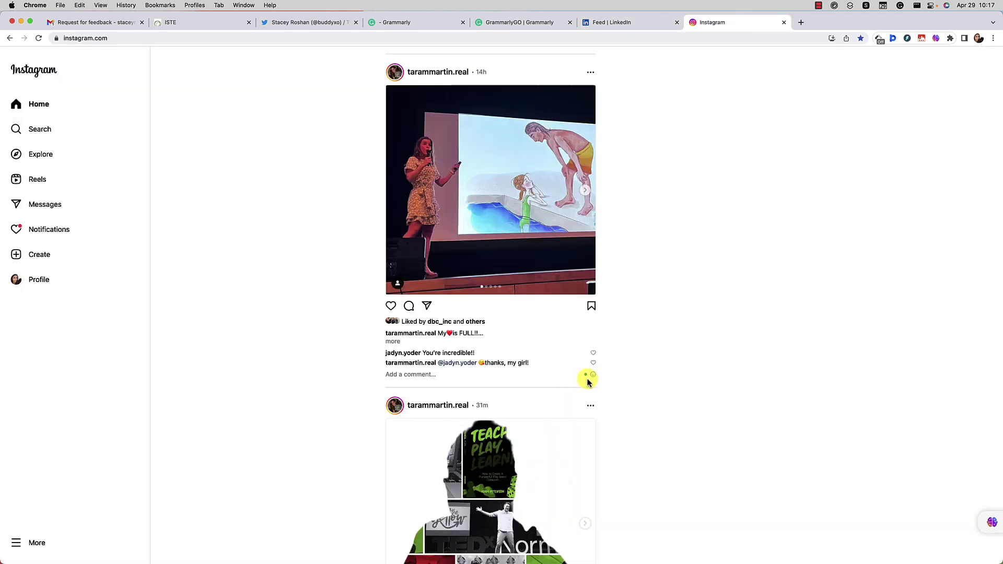
pyautogui.moveTo(575, 377)
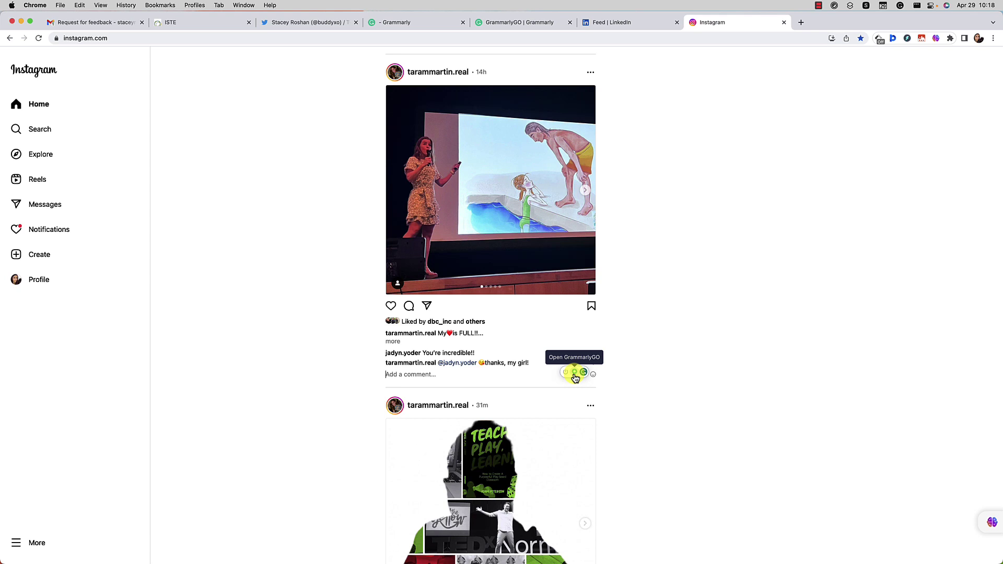
# Step: Open a new techieMusings post in WordPress to locate the GrammarlyGO option, and view the Grammarly desktop app's options
pyautogui.press('super+l')
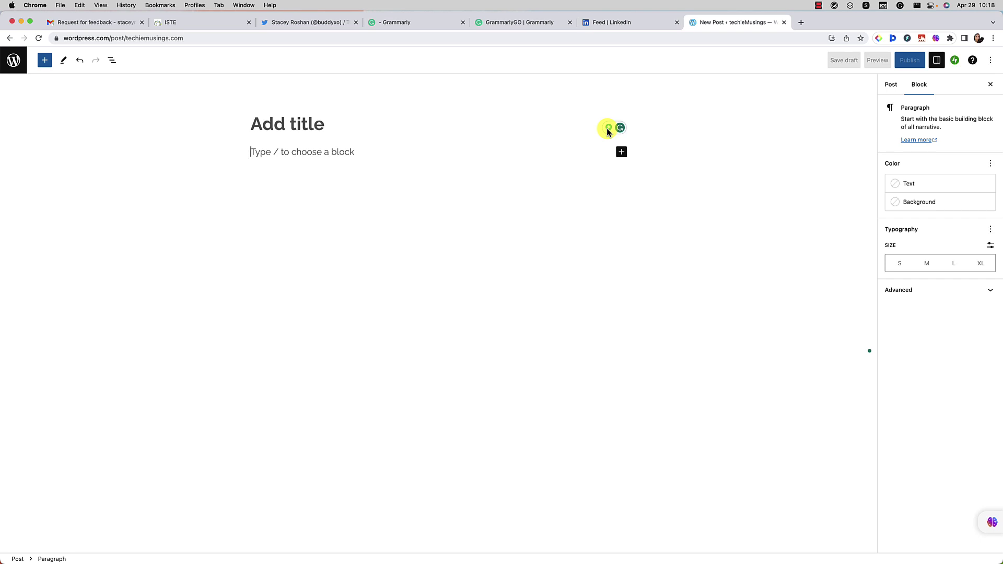
pyautogui.click(900, 6)
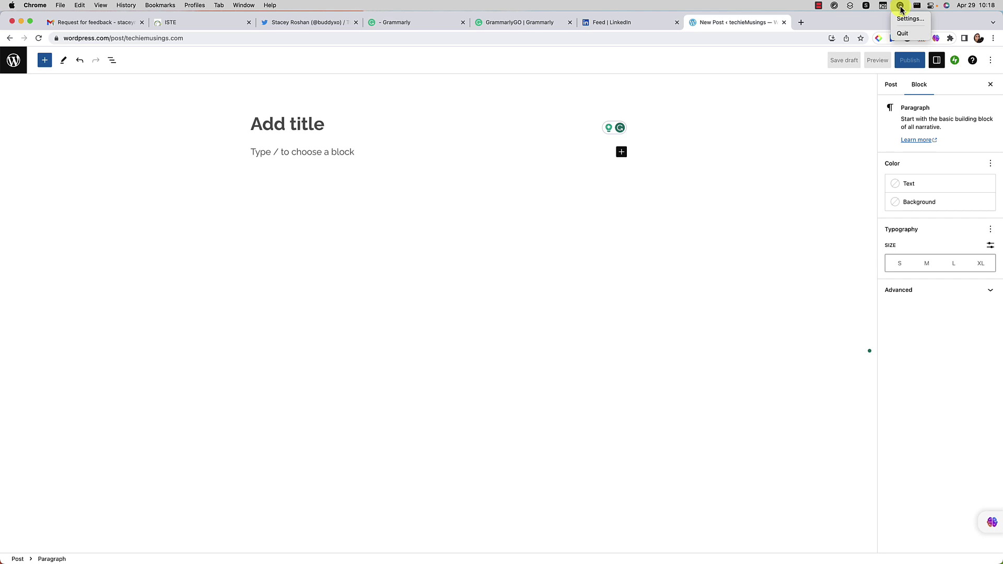
pyautogui.click(521, 219)
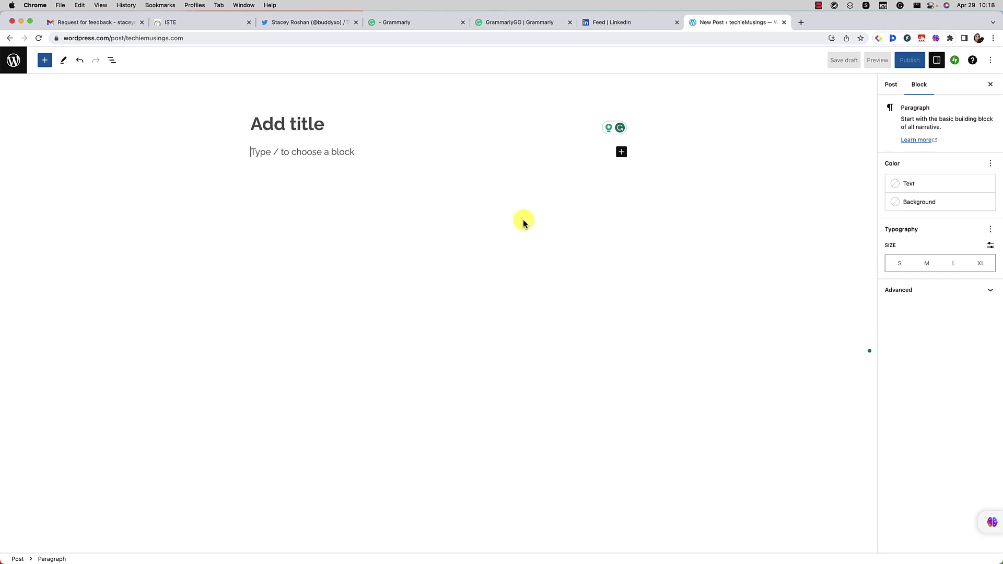
# Step: Switch to NotePlan to look over the tyrosine note, and return to Chrome to close the blank WordPress post
pyautogui.hotkey('ctrl', 'Left')
pyautogui.scroll(10, 469, 178)
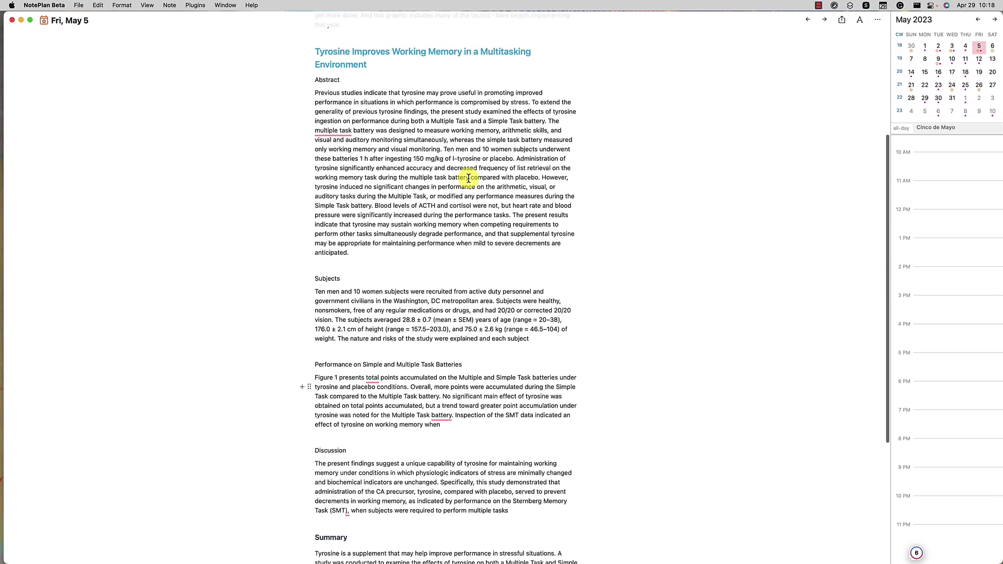
pyautogui.scroll(1, 469, 179)
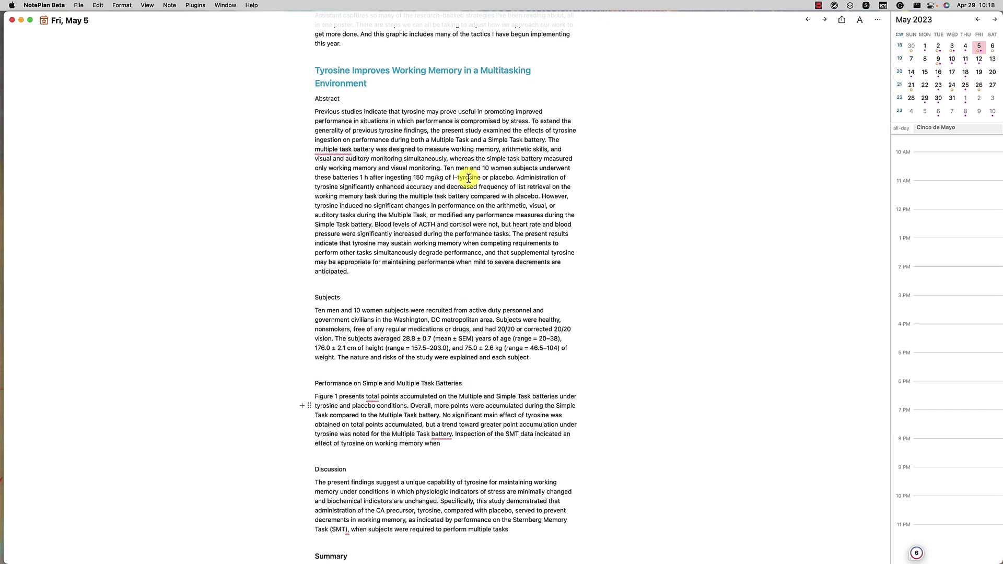
pyautogui.hotkey('ctrl', 'Right')
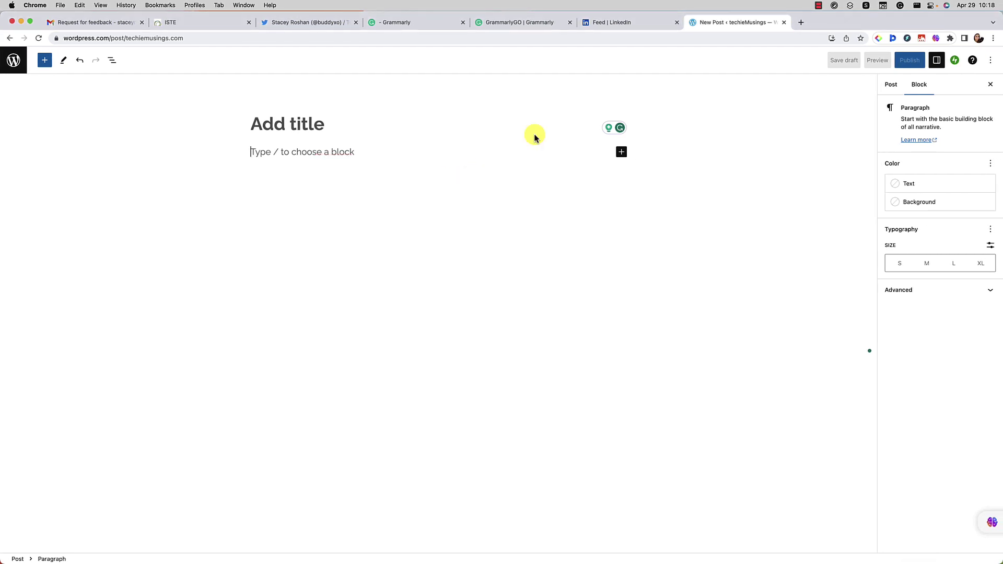
pyautogui.click(783, 22)
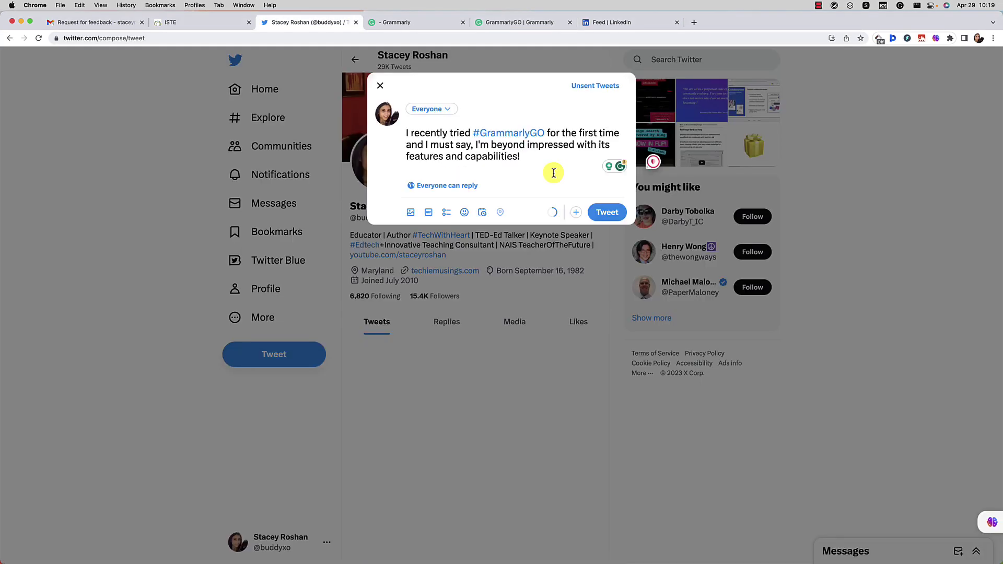